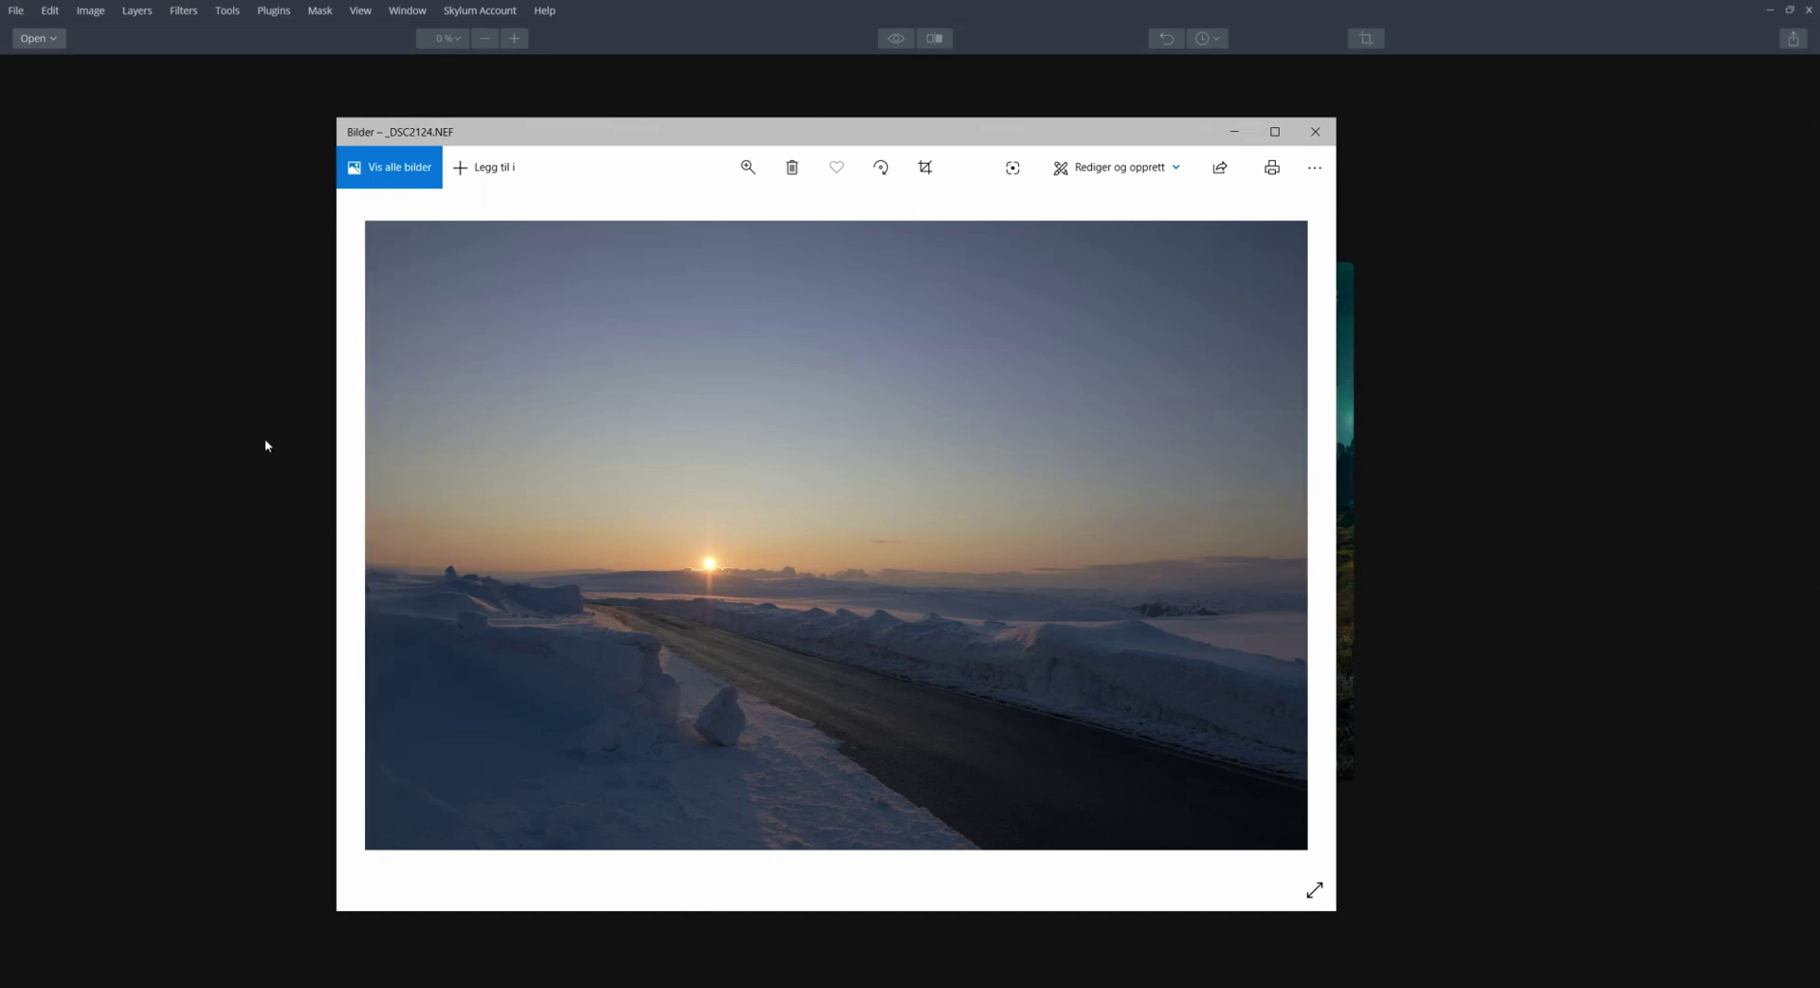
Step: Return to Aurora HDR and create an HDR image from the single sunset photo _DSC2124.NEF
left_click(239, 439)
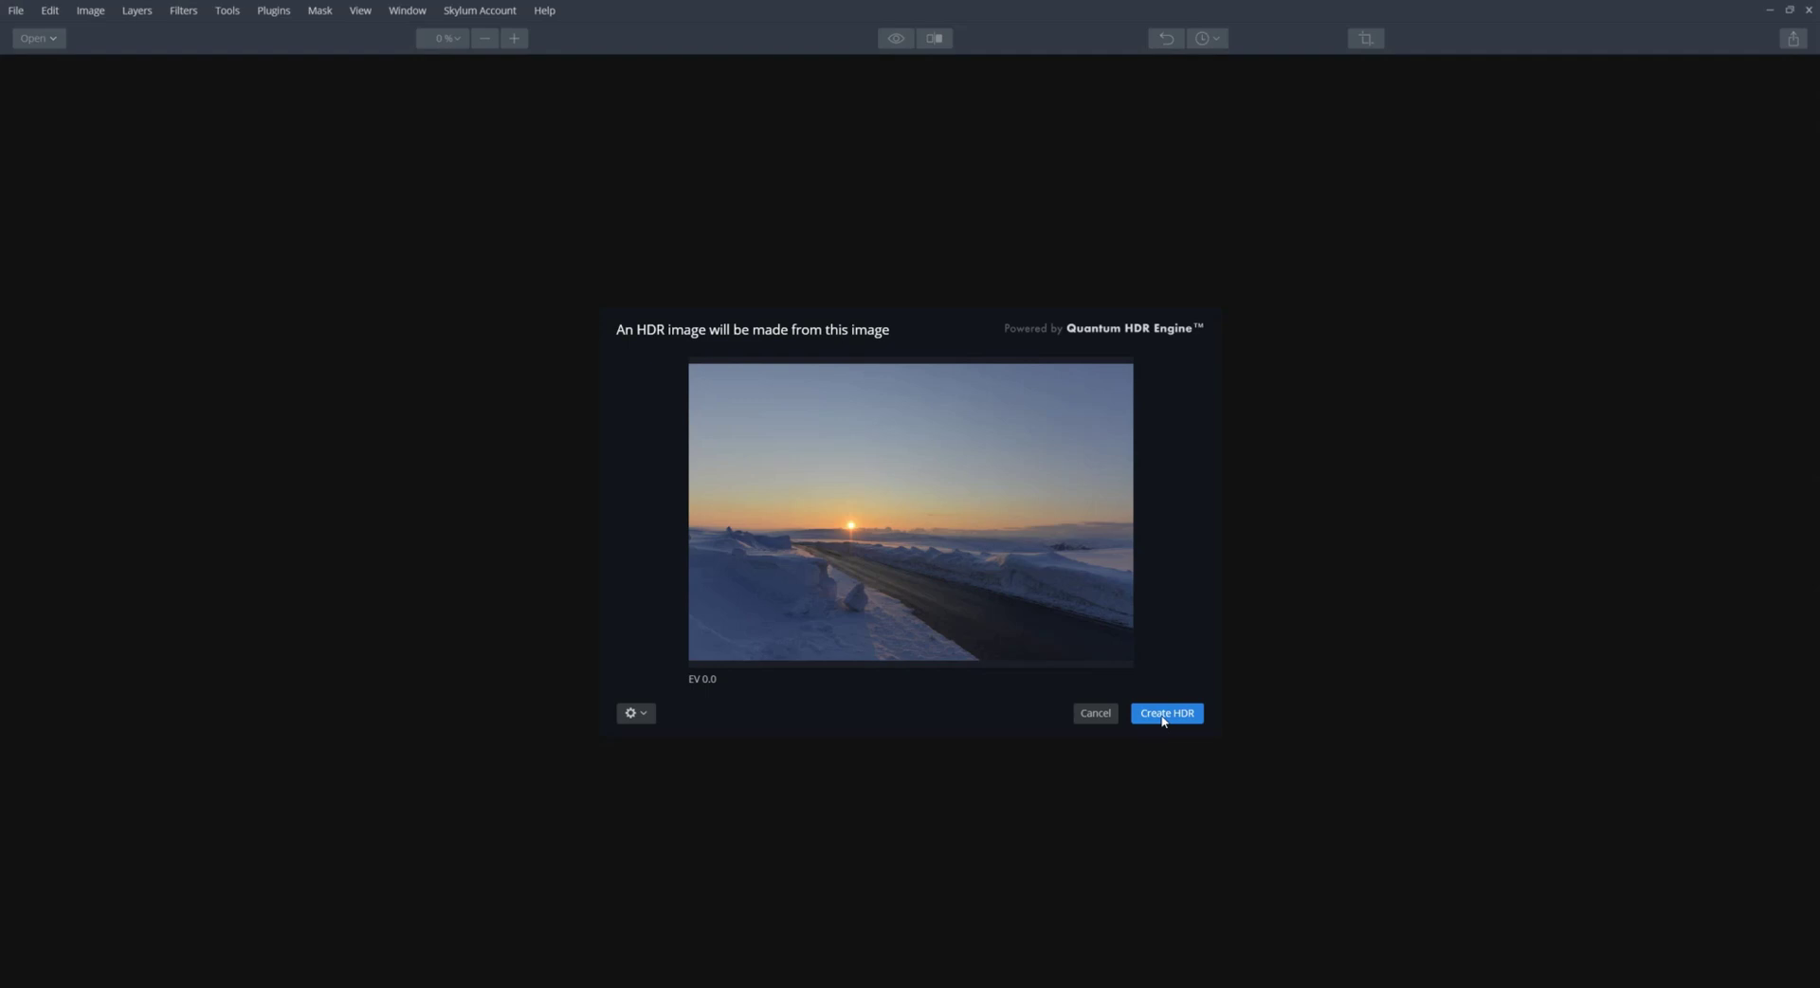
left_click(1162, 716)
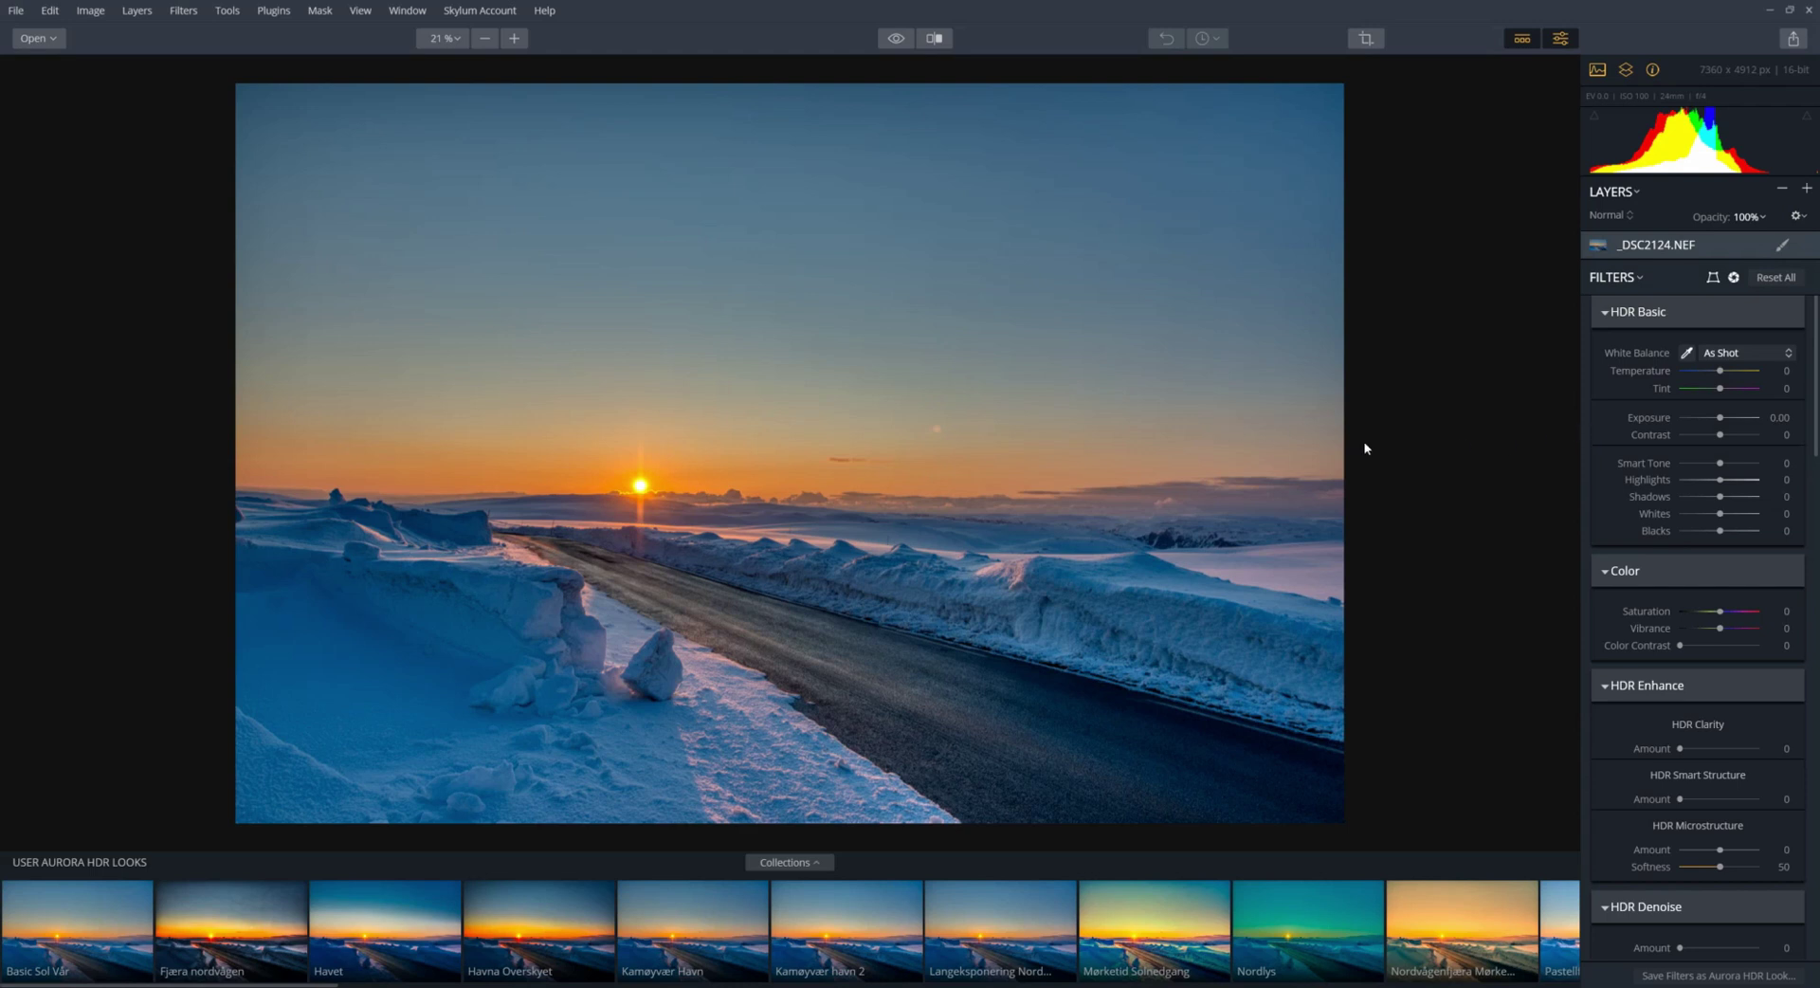
Step: In HDR Basic, set Exposure to 0.27, Smart Tone to 14, Shadows to 32 and Whites to 6, keeping Highlights at 0
left_click_drag(1720, 419, 1725, 420)
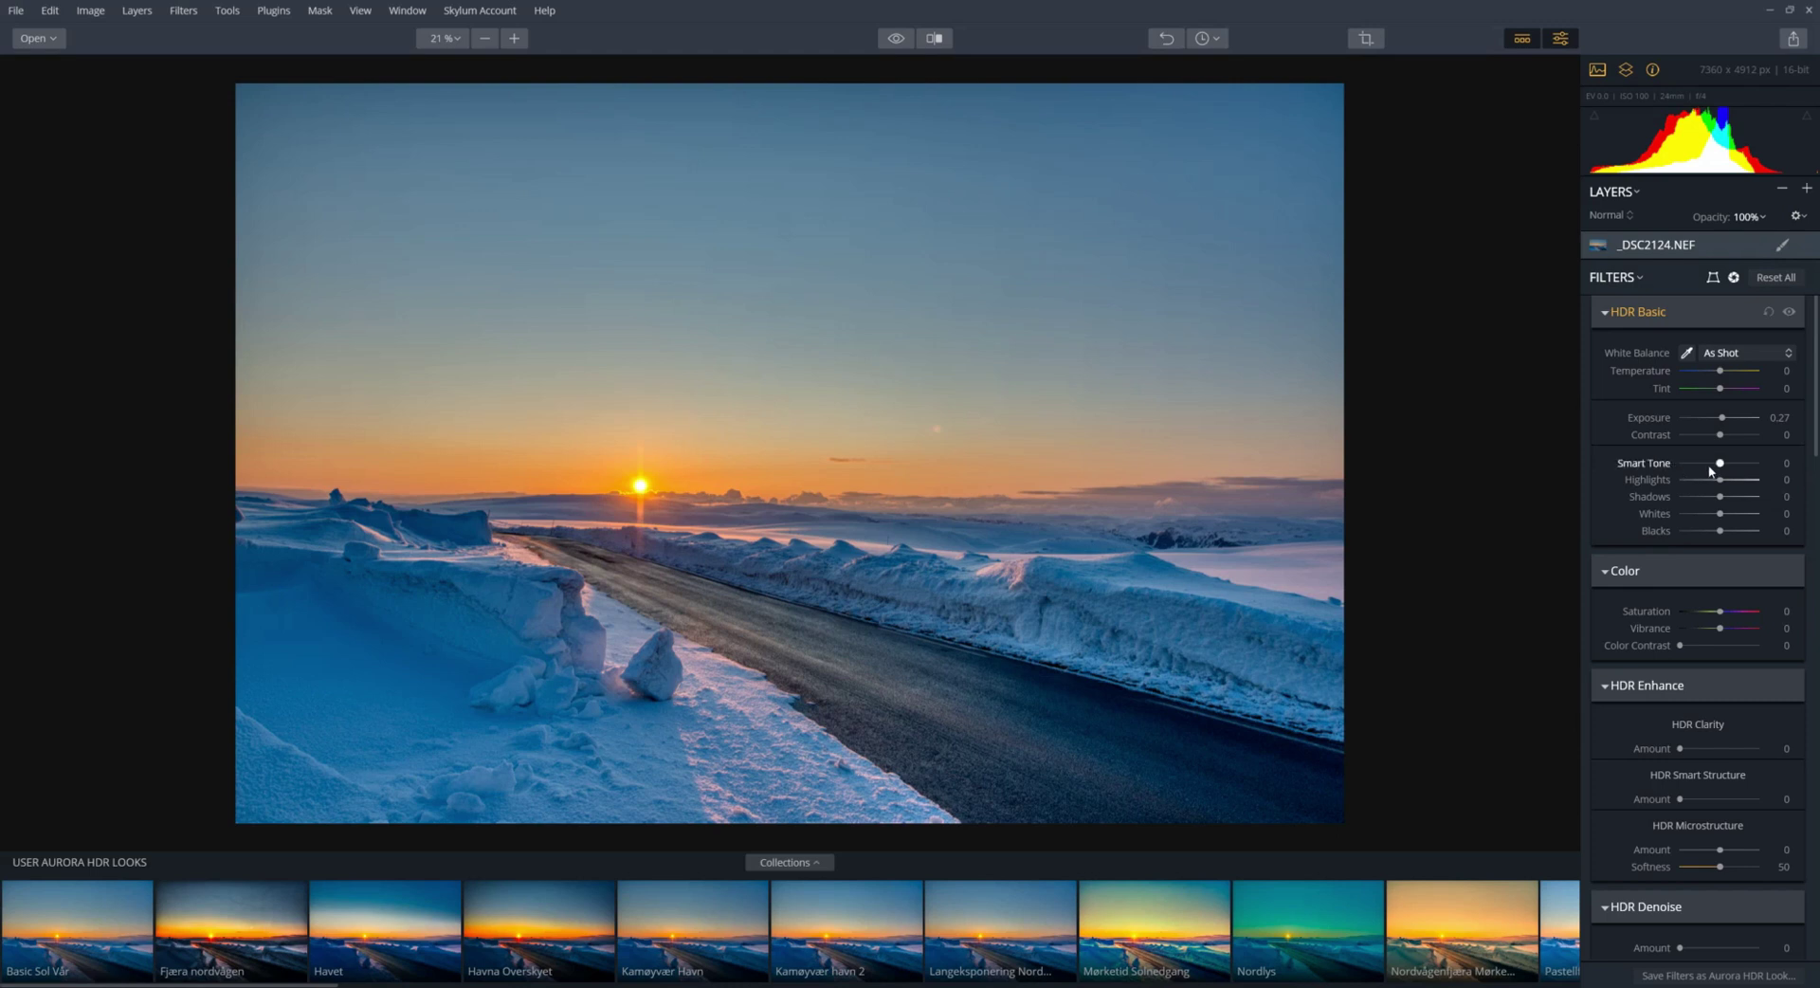
left_click_drag(1721, 465, 1727, 461)
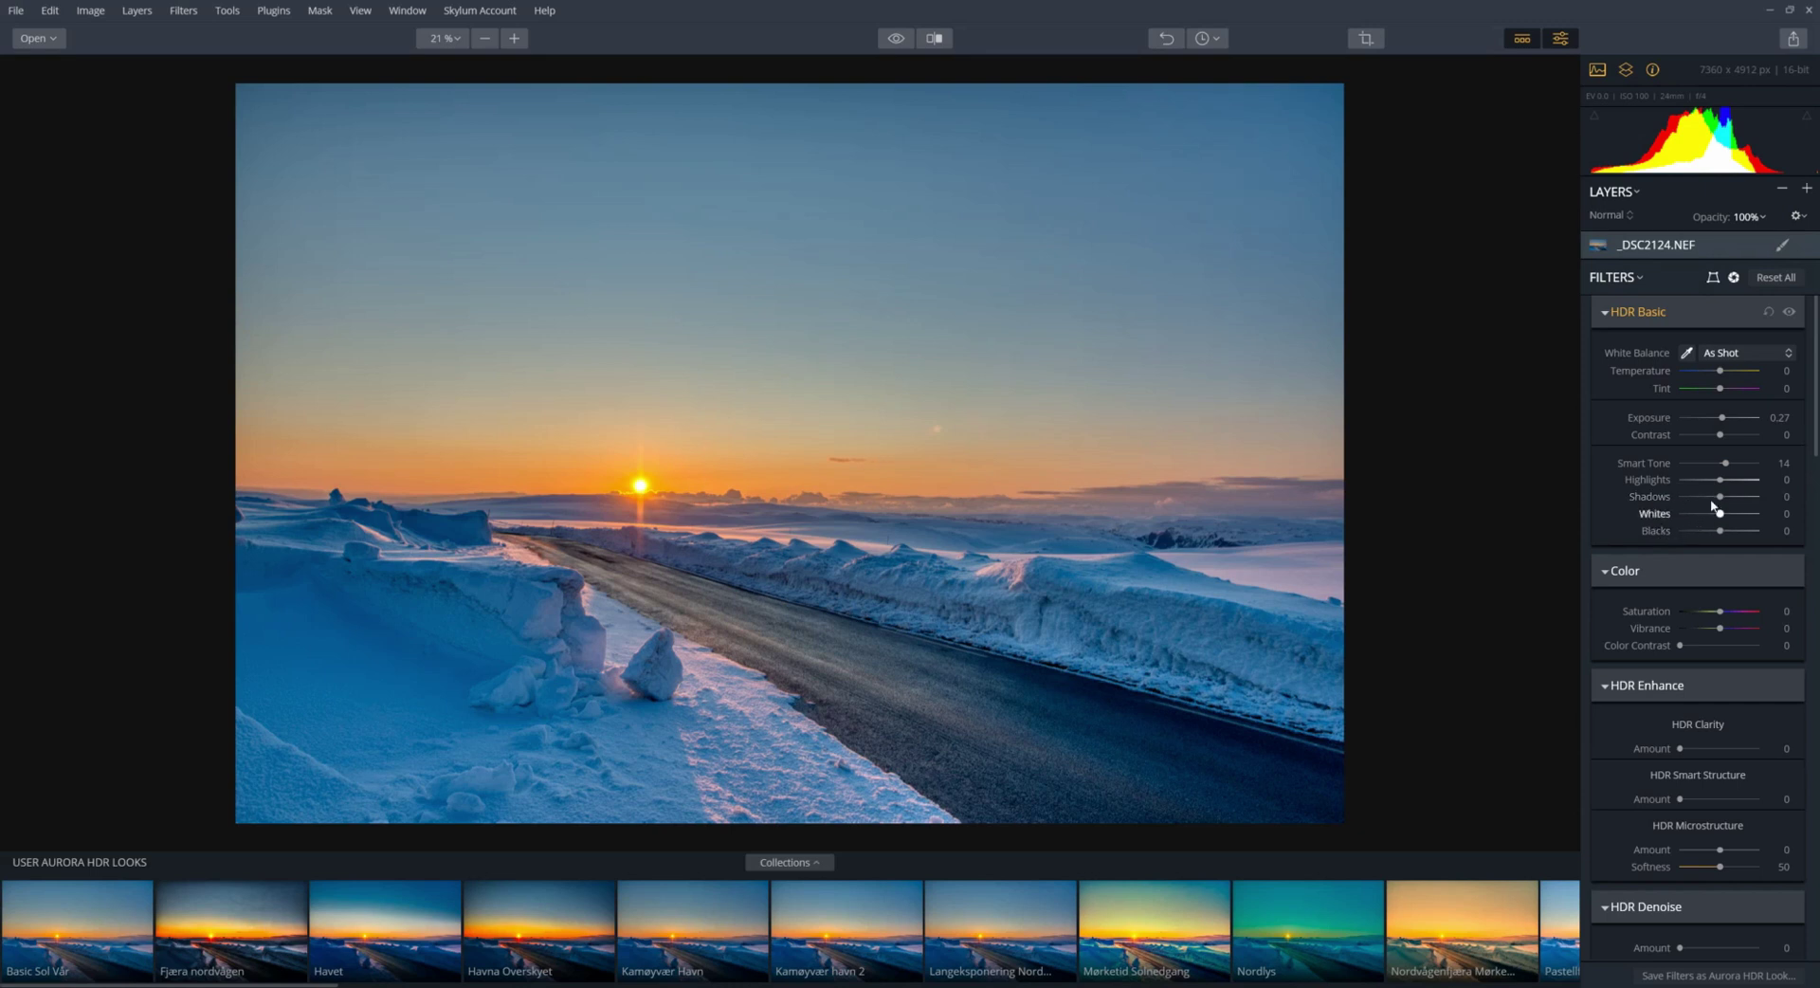
mouse_move(1721, 498)
left_mouse_down()
mouse_move(1690, 498)
mouse_move(1765, 485)
mouse_move(1733, 498)
left_mouse_up()
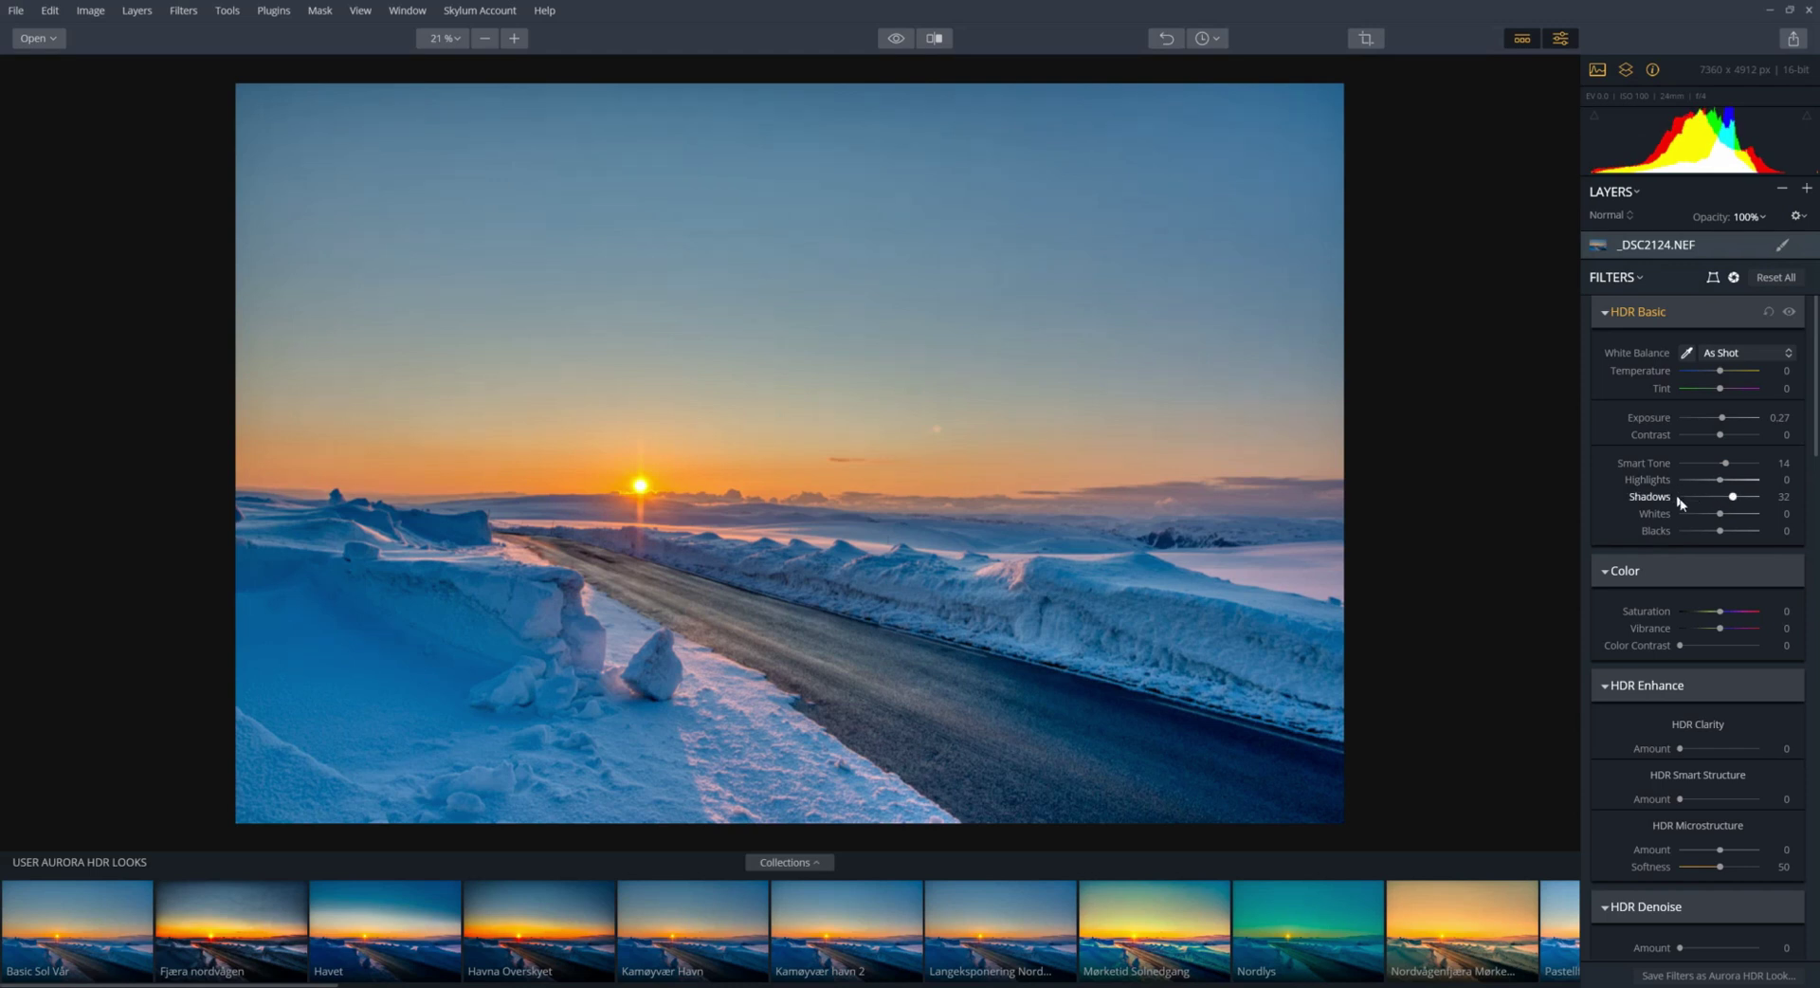
left_click_drag(1722, 513, 1726, 513)
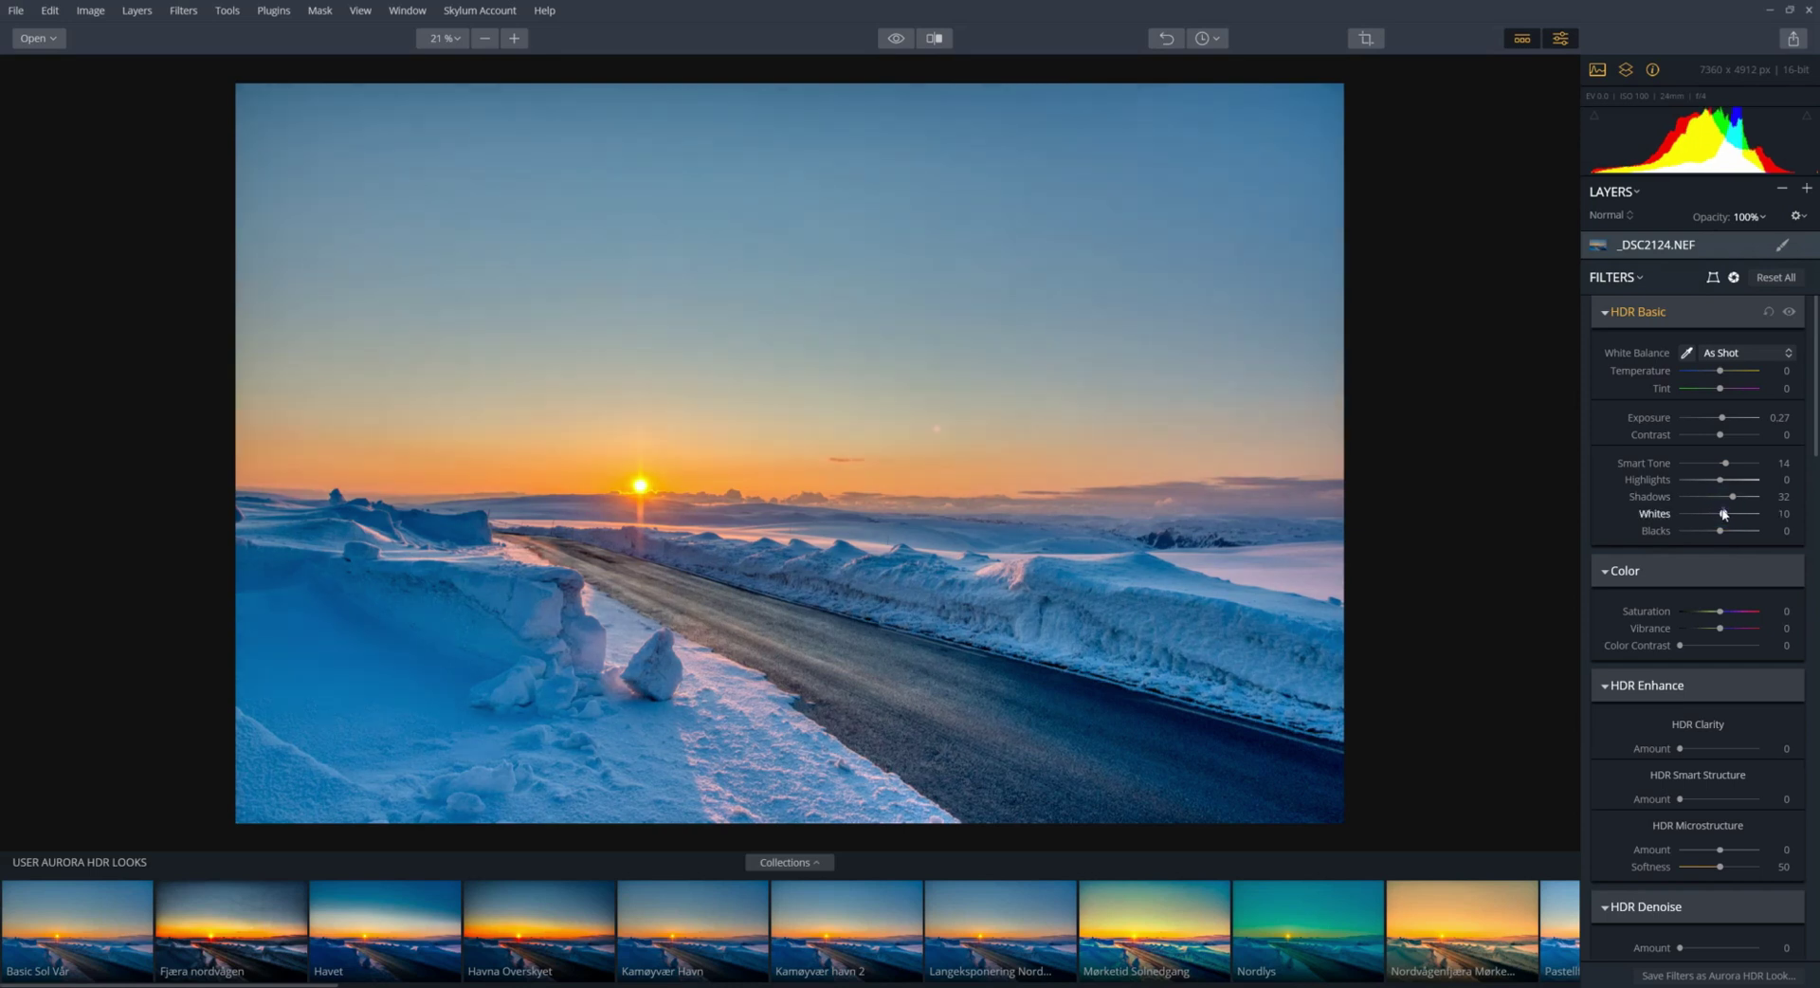
left_click_drag(1724, 514, 1724, 513)
mouse_move(1723, 485)
left_mouse_down()
mouse_move(1701, 482)
mouse_move(1727, 483)
left_mouse_up()
double_click(1726, 481)
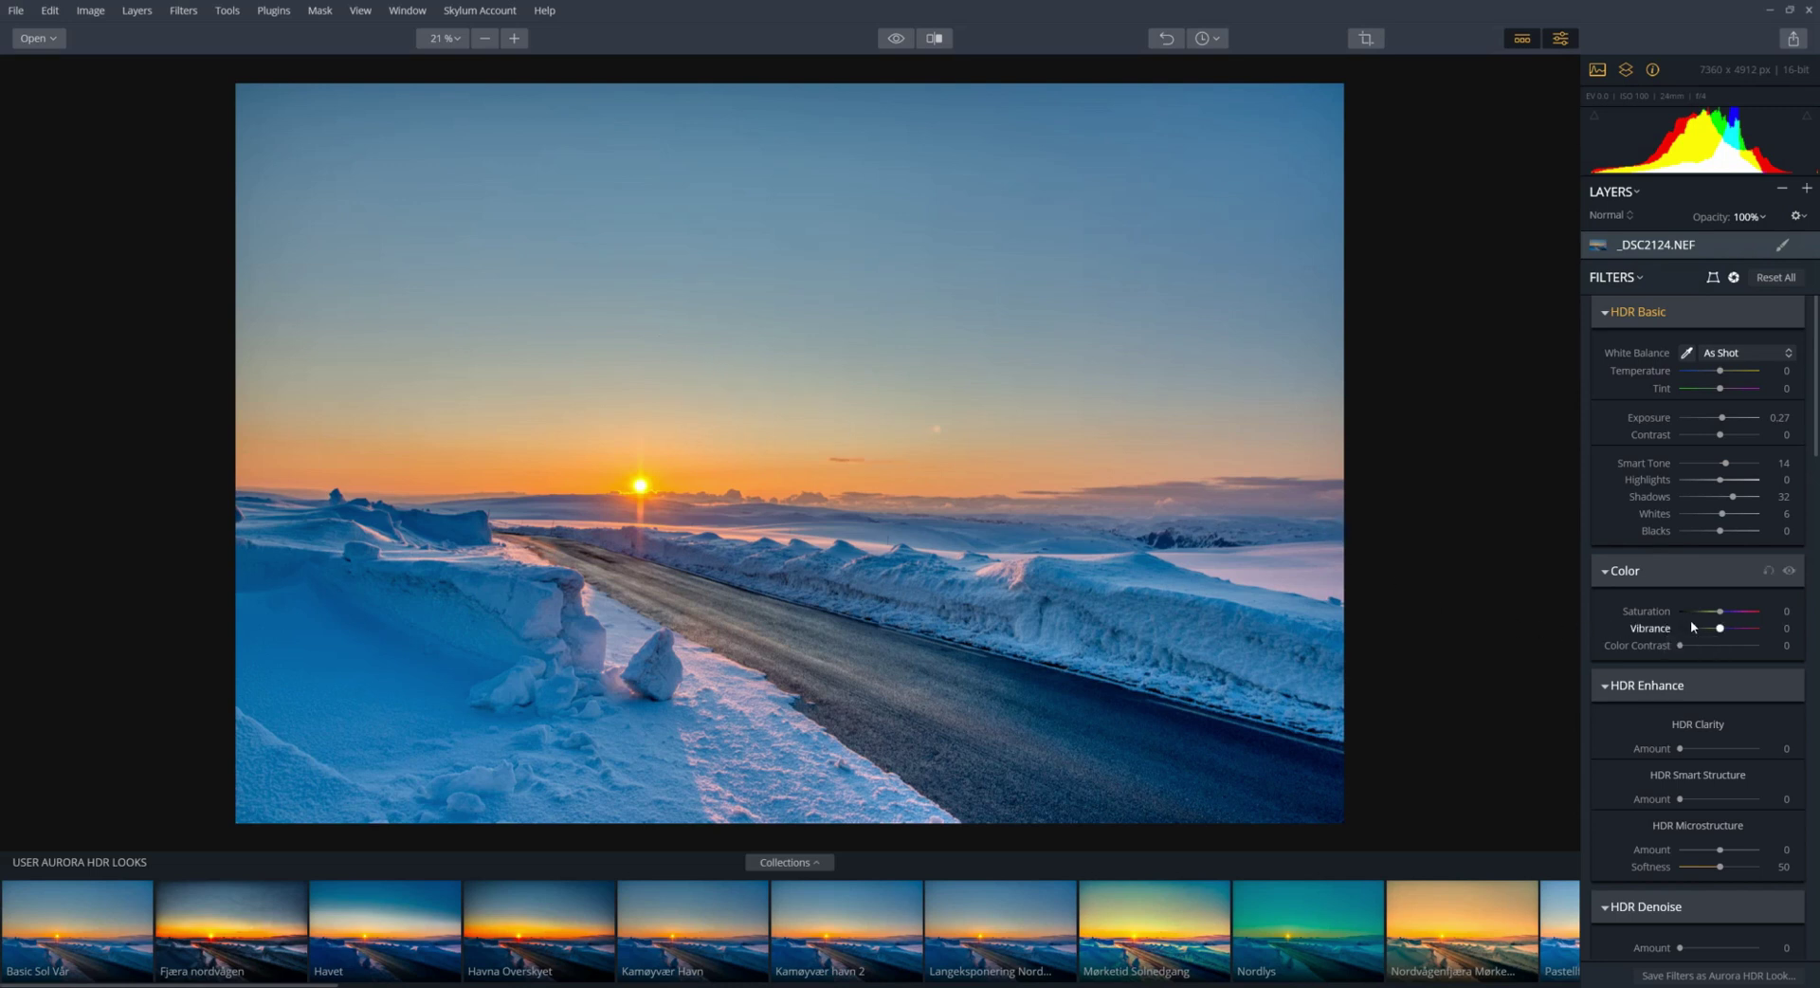
Step: Set Color Contrast to 2 and compare the photo with and without the Color filter
mouse_move(1720, 612)
left_mouse_down()
mouse_move(1704, 612)
mouse_move(1720, 611)
left_mouse_up()
mouse_move(1679, 646)
left_mouse_down()
mouse_move(1730, 643)
mouse_move(1663, 640)
mouse_move(1680, 635)
left_mouse_up()
left_click(1789, 572)
left_click(1790, 572)
left_click(1789, 573)
left_click(1789, 573)
left_click(1790, 572)
left_click(1790, 573)
Step: Try an HDR Smart Structure amount of 25 and settle on 5
scroll(1631, 602, "down", 2)
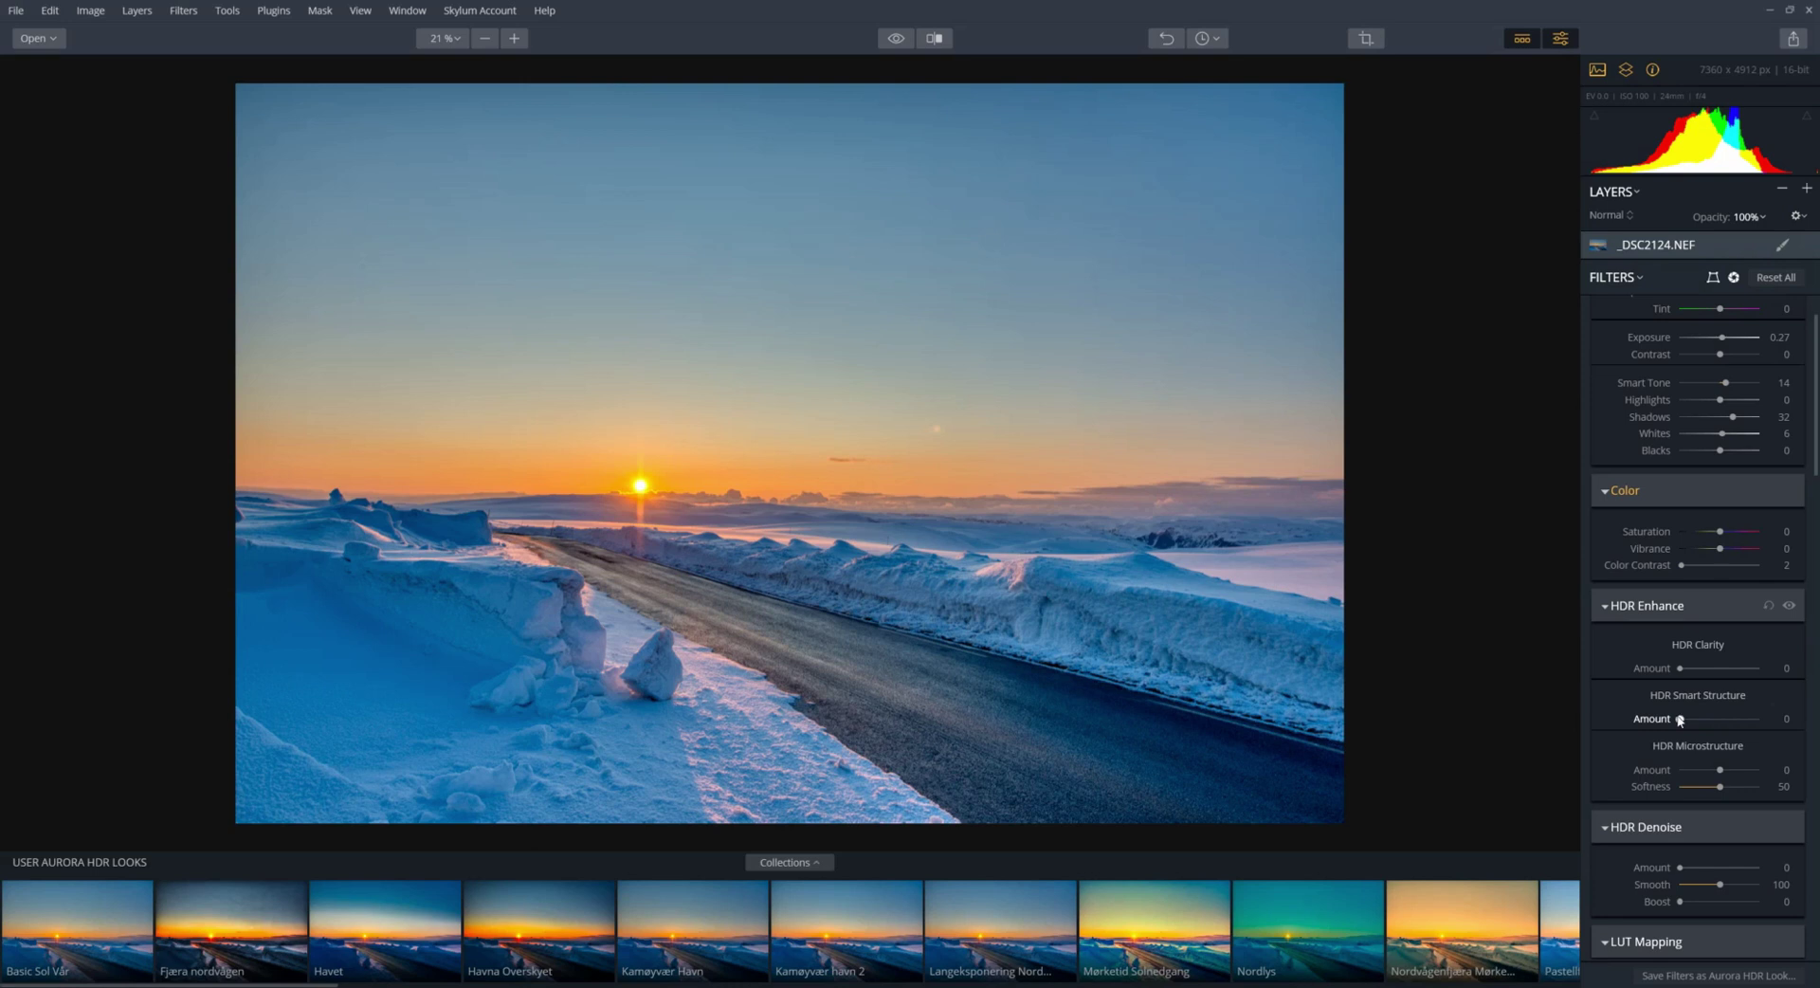
mouse_move(1681, 718)
left_mouse_down()
mouse_move(1726, 716)
mouse_move(1678, 710)
mouse_move(1697, 698)
left_mouse_up()
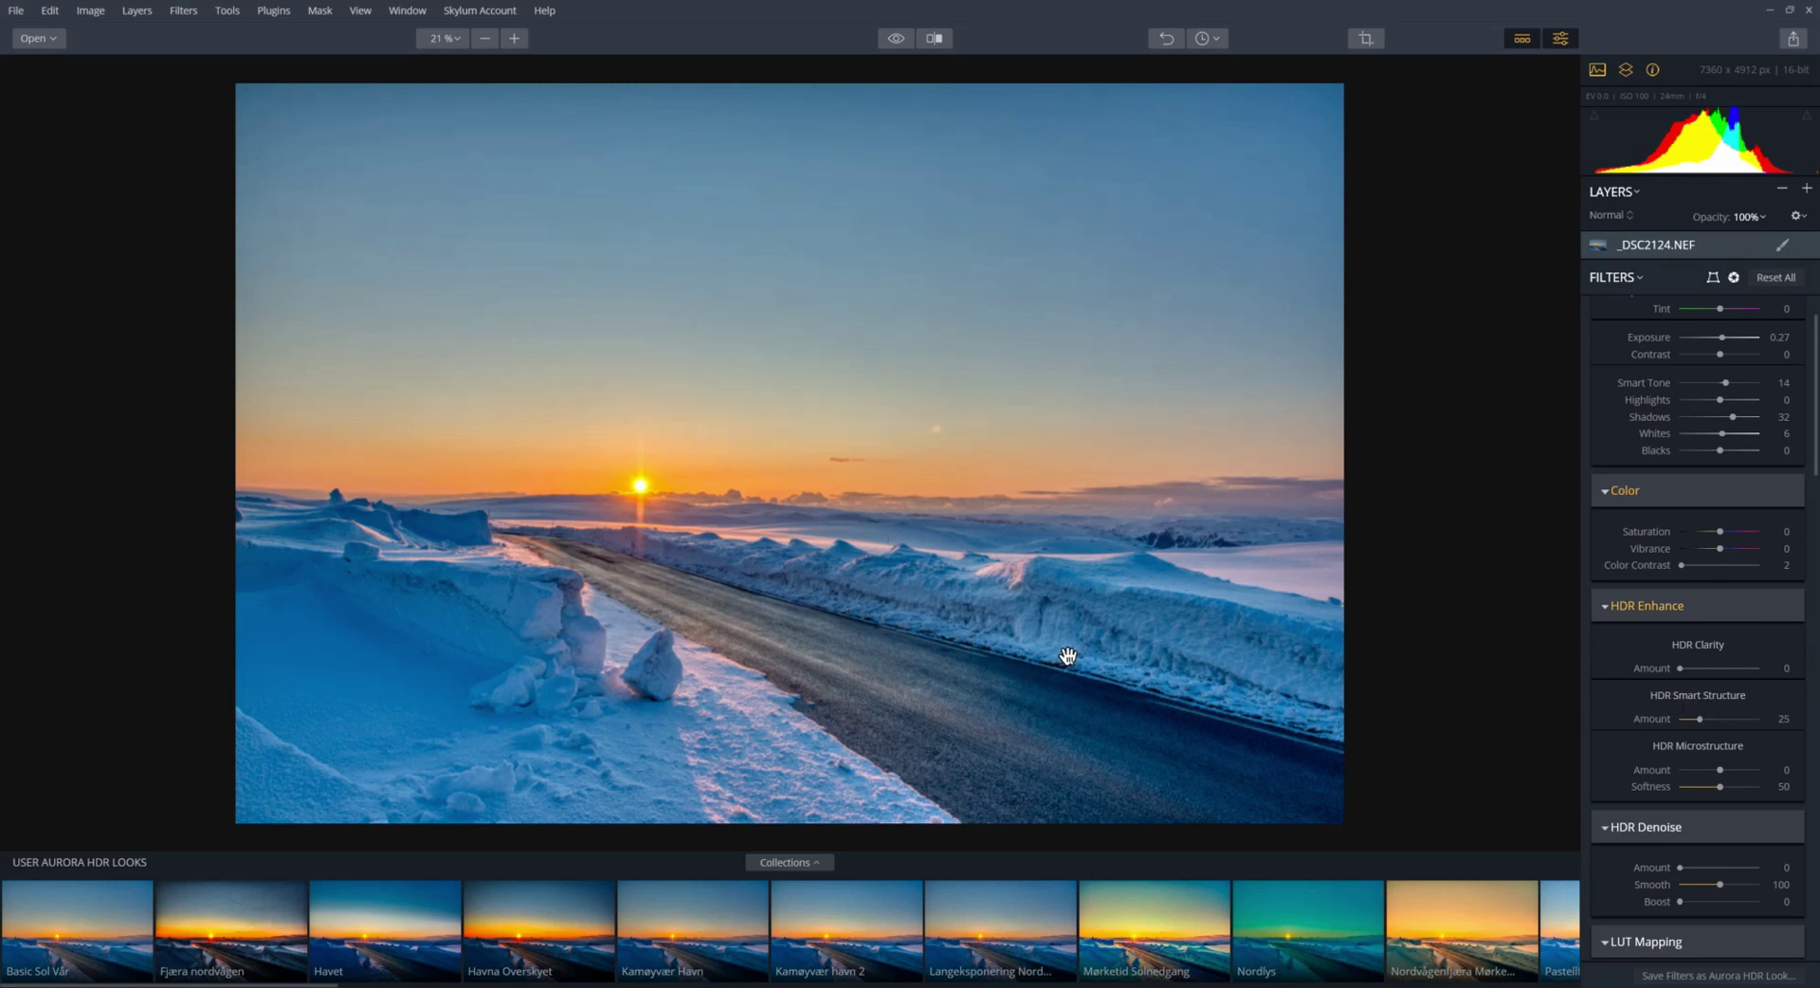
left_click_drag(1694, 721, 1684, 724)
Step: Try Image Radiance at an amount of 37, compare the photo with and without it, and reduce the amount to 6
scroll(1676, 672, "down", 1)
scroll(1674, 672, "down", 8)
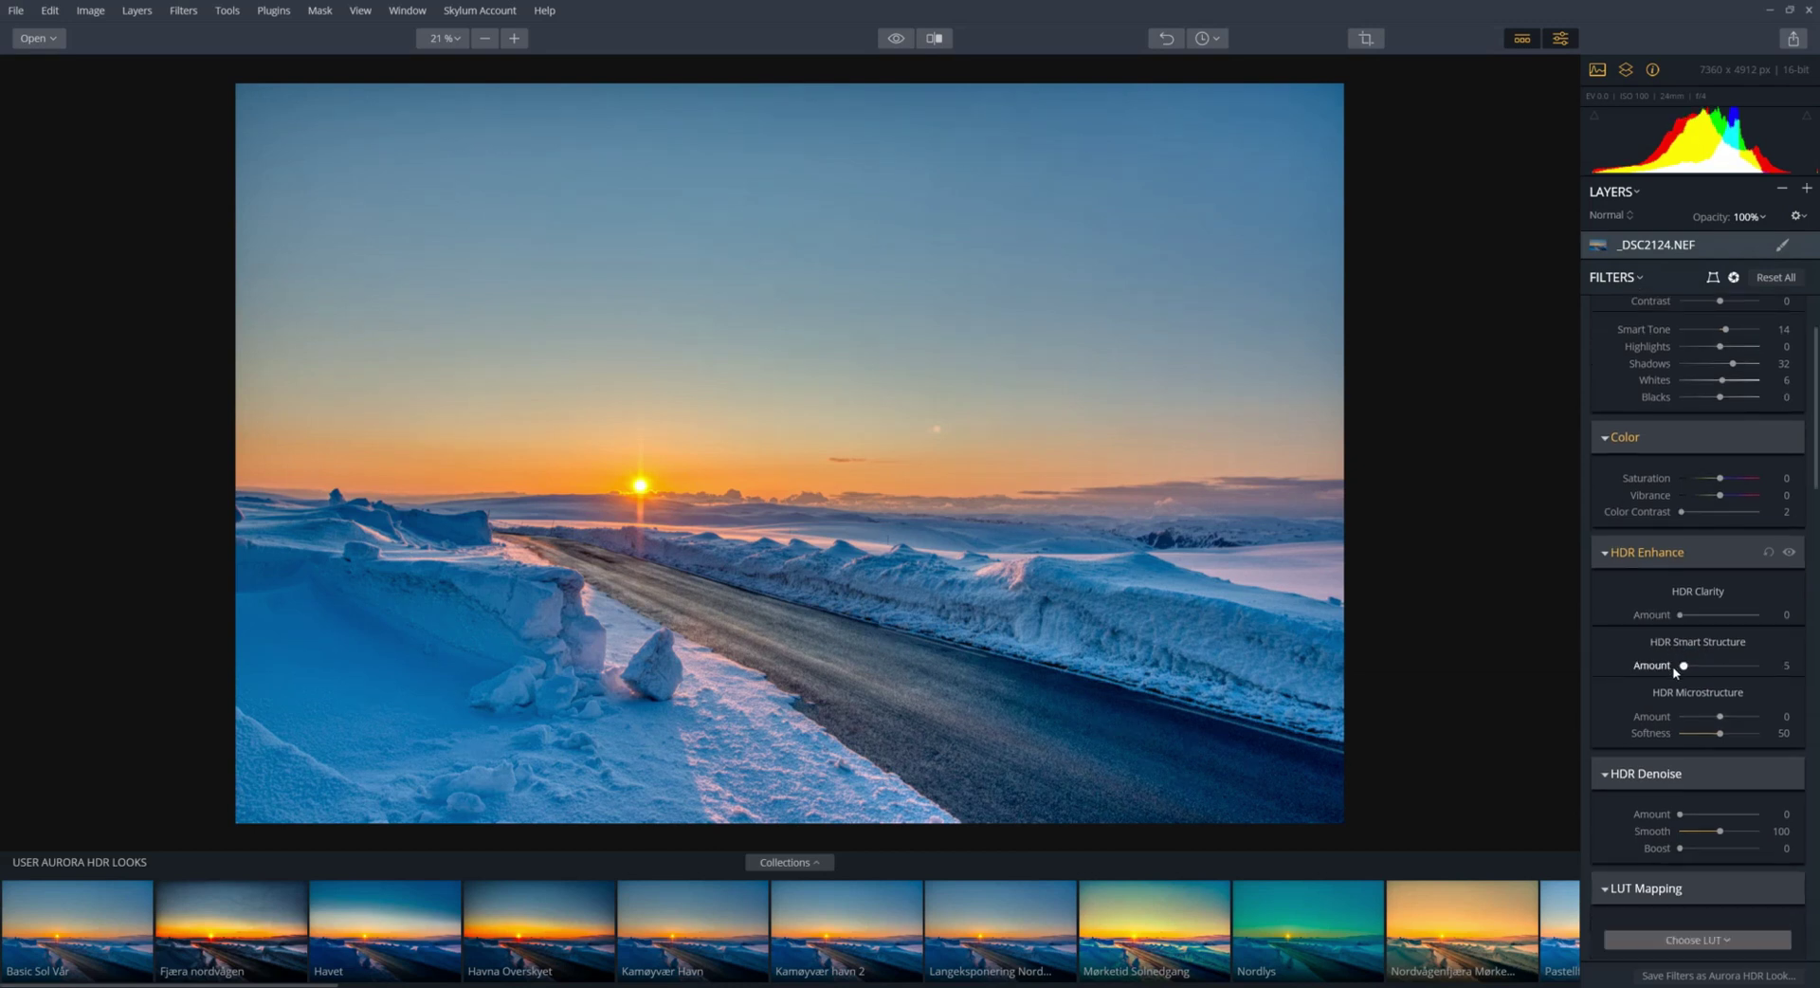
scroll(1677, 658, "down", 8)
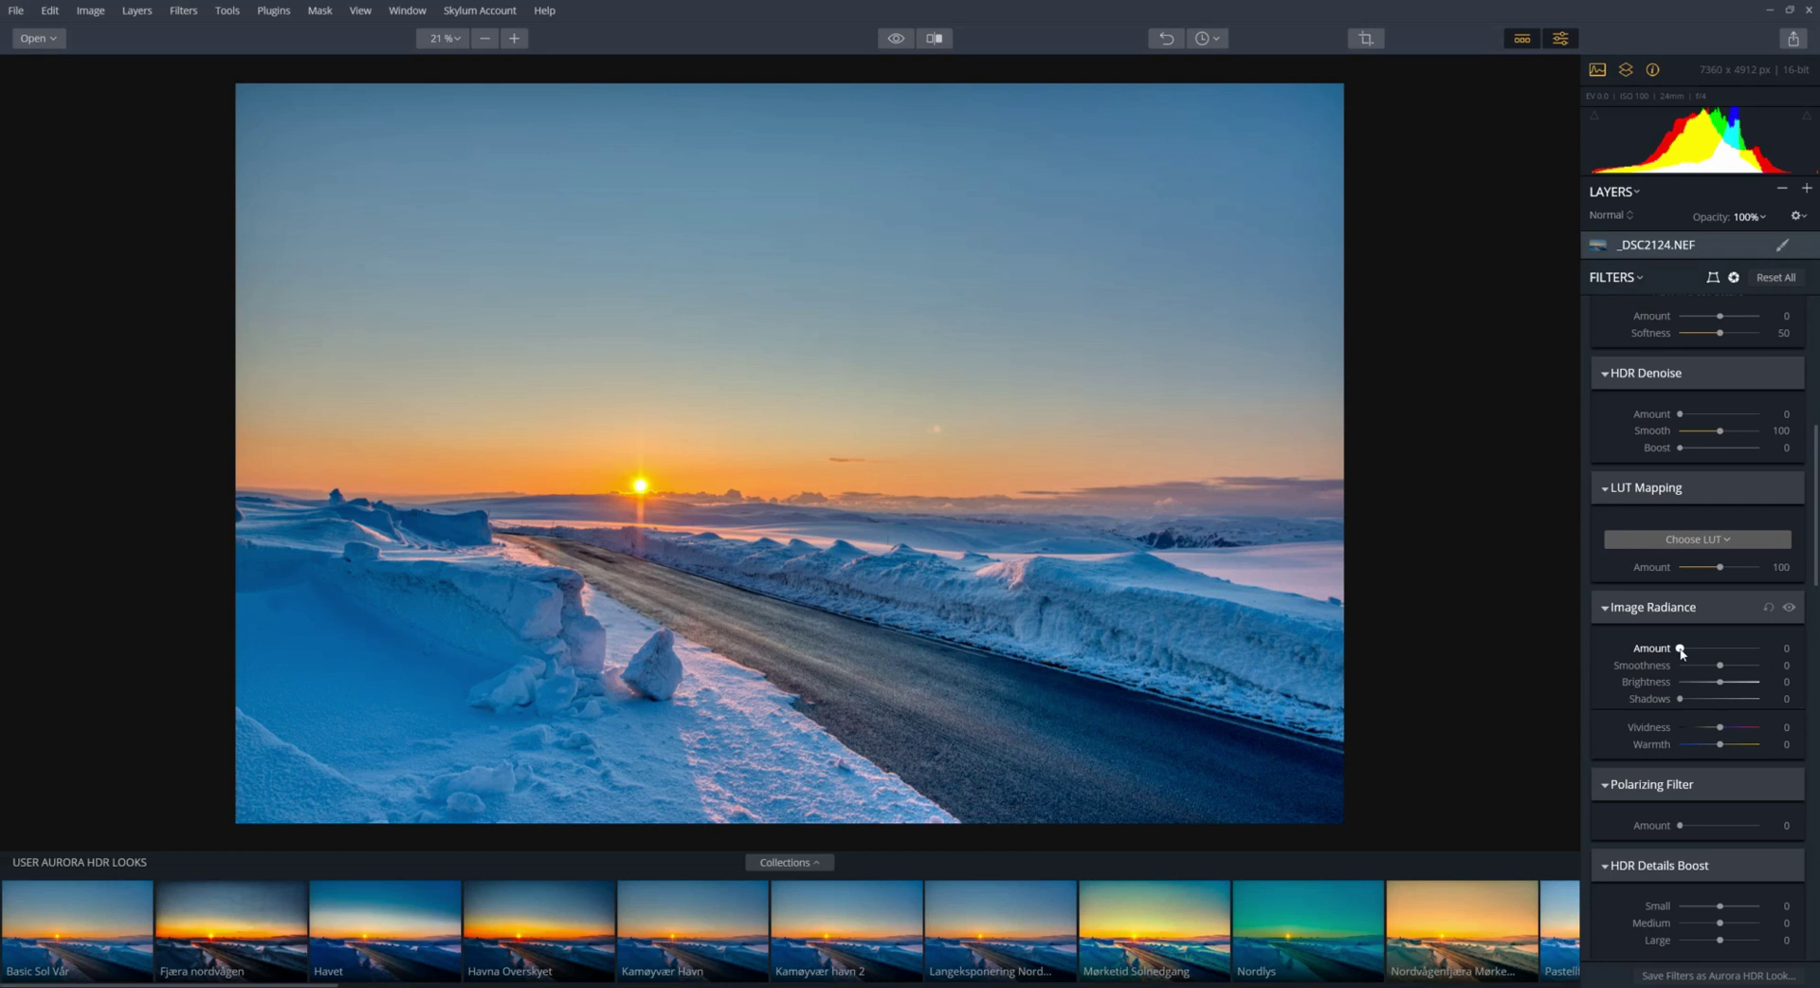
mouse_move(1680, 650)
left_mouse_down()
mouse_move(1717, 649)
mouse_move(1704, 628)
left_mouse_up()
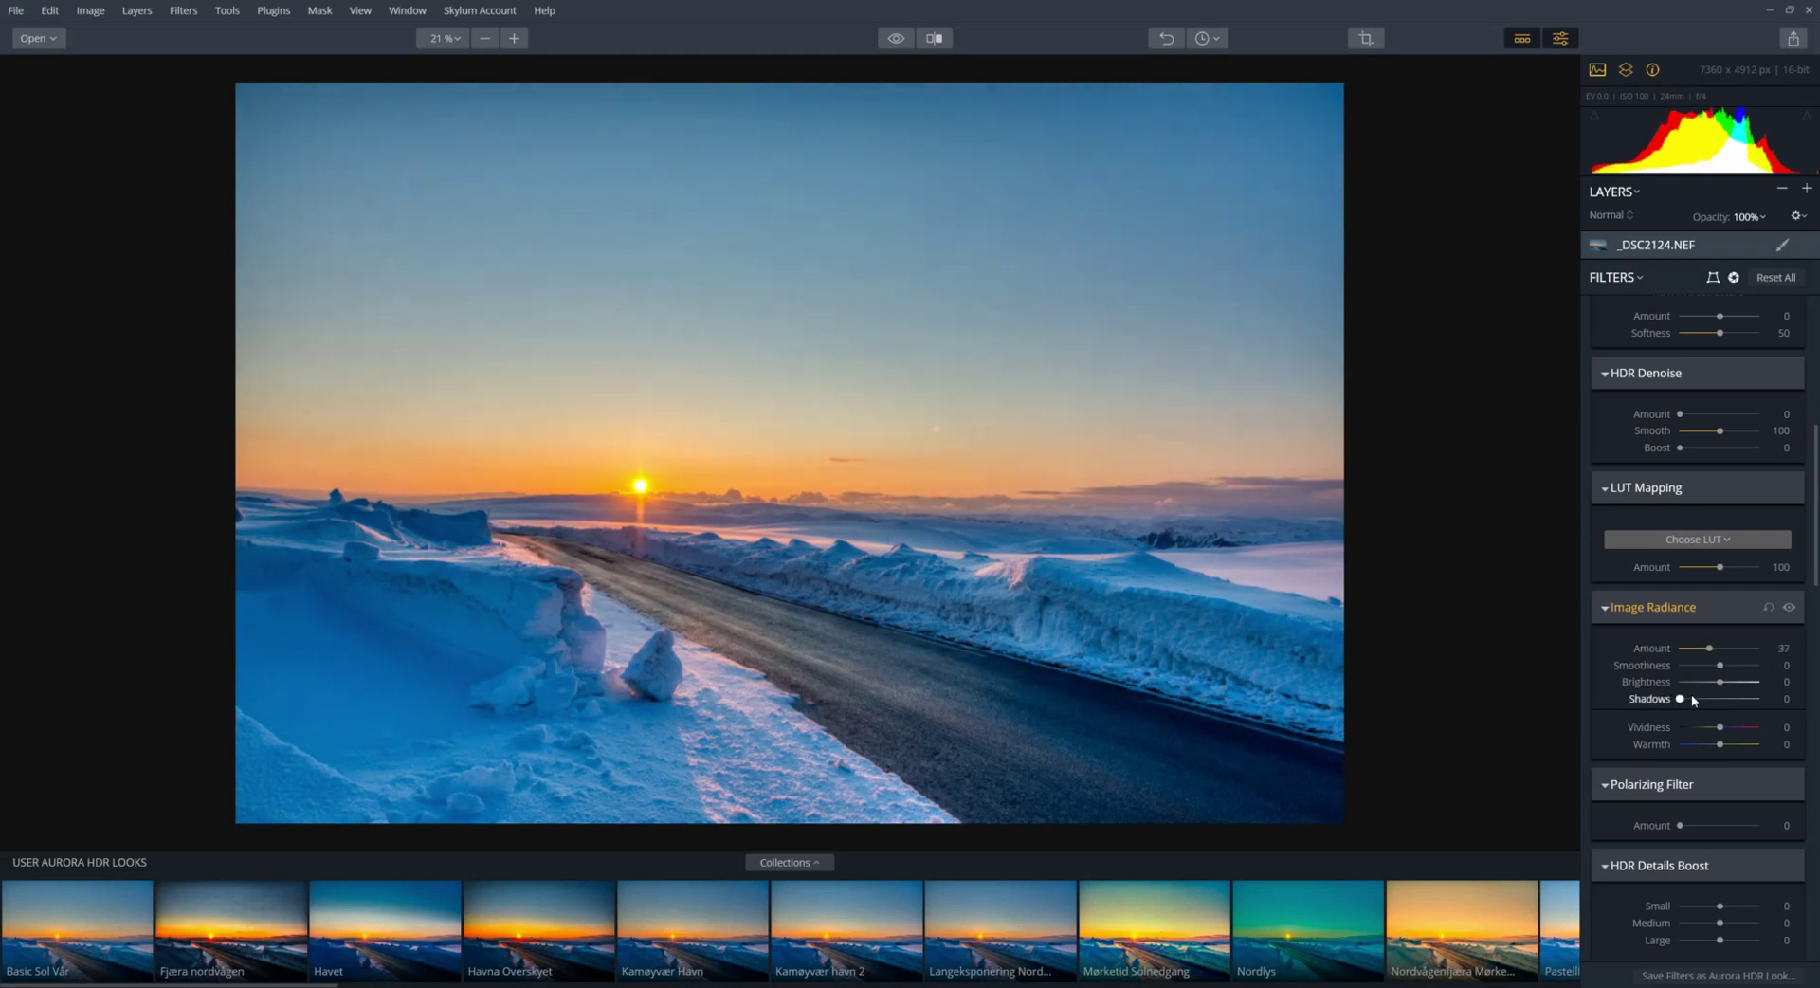
left_click_drag(1722, 687, 1724, 680)
left_click(1789, 608)
left_click(1790, 608)
left_click(1789, 608)
left_click(1789, 608)
left_click(1789, 607)
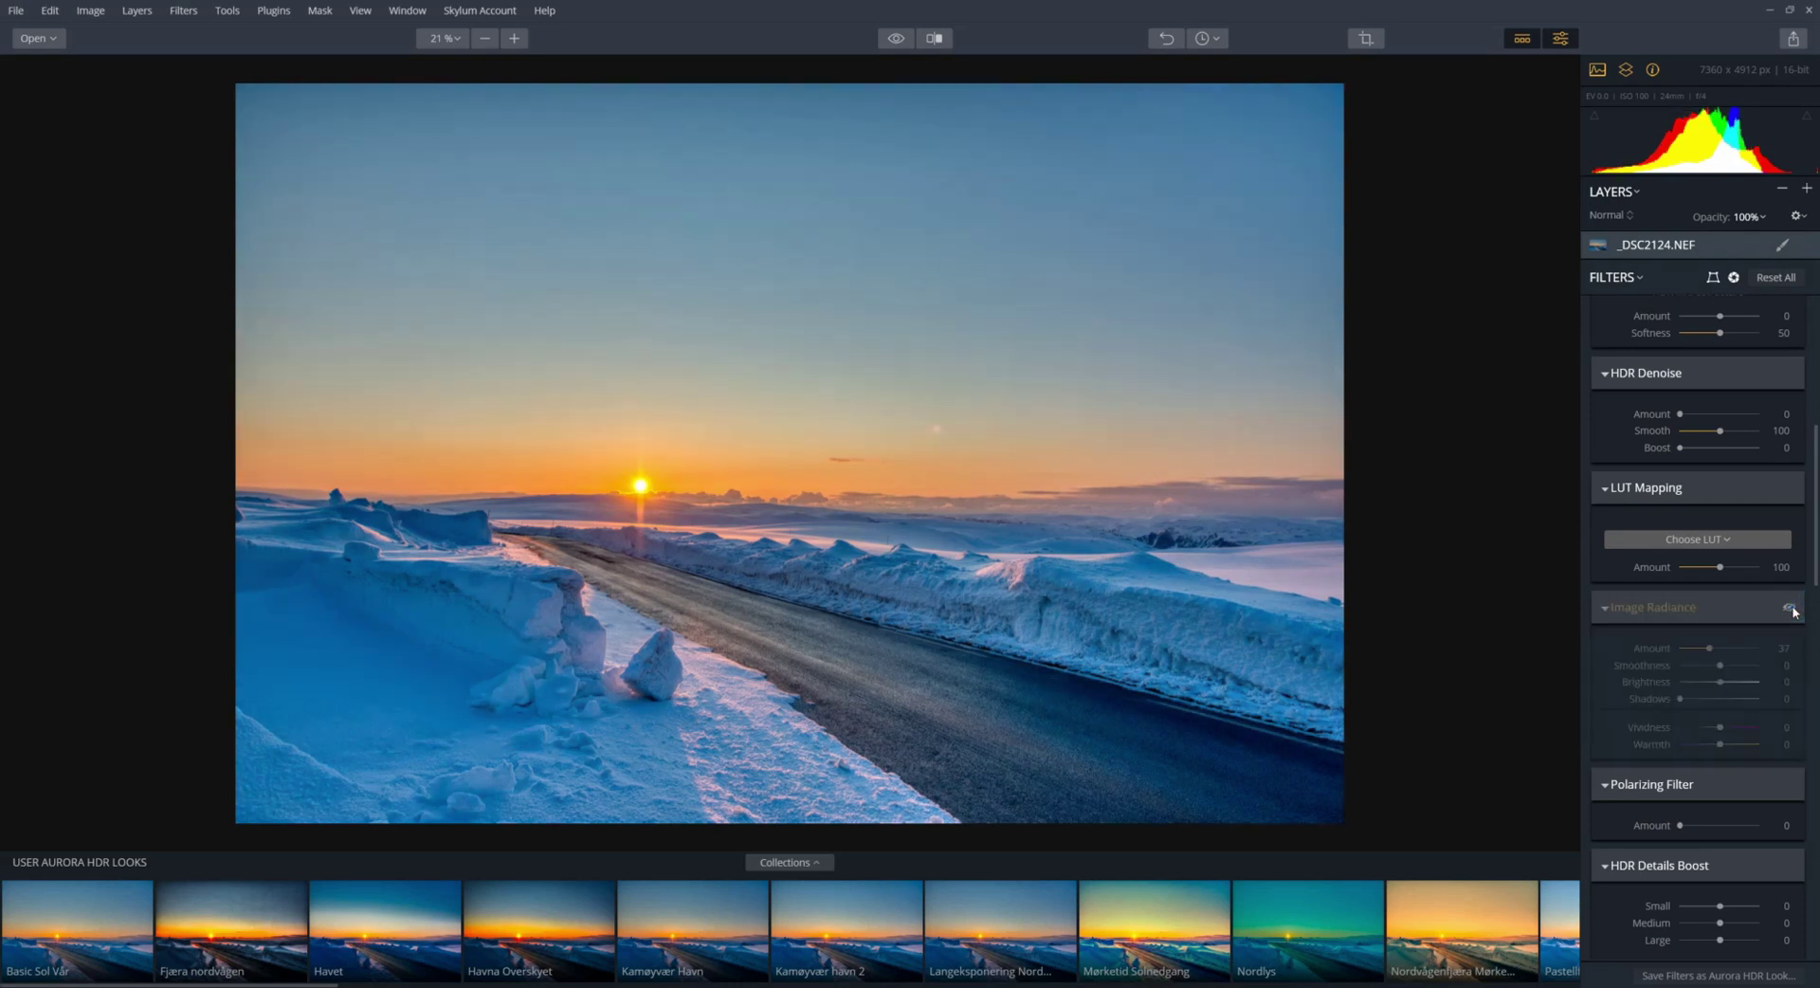
left_click(1790, 609)
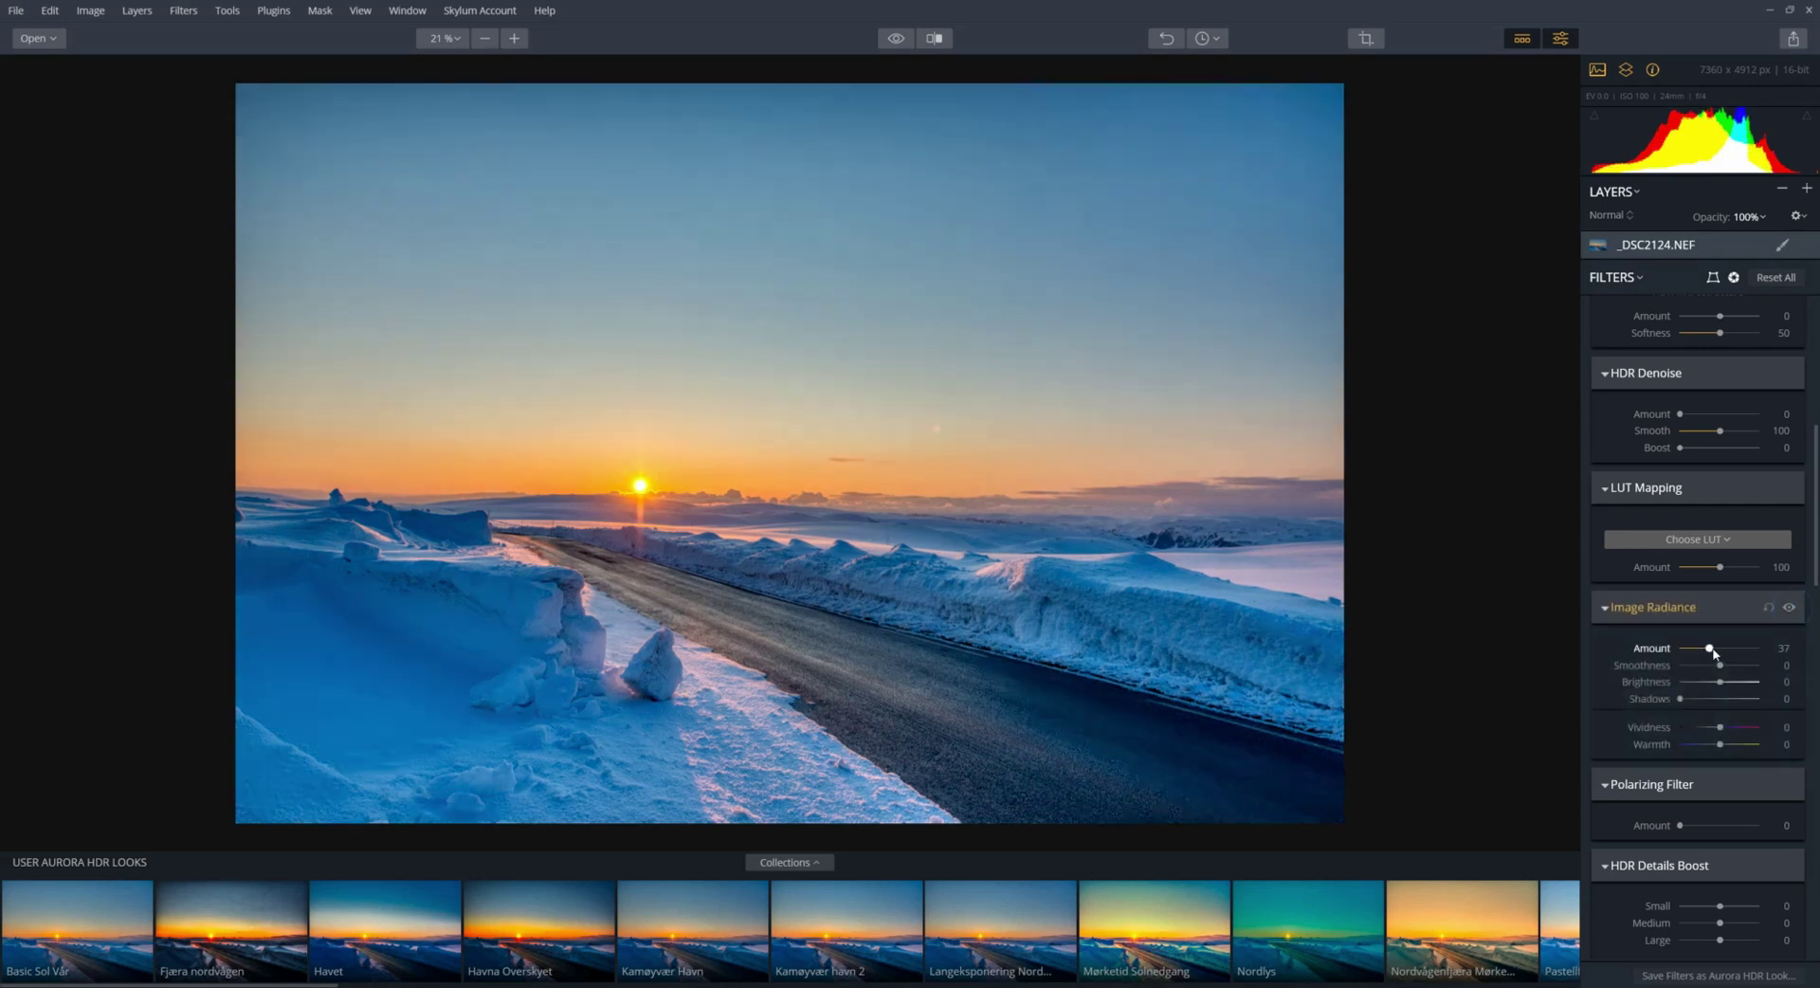
left_click_drag(1709, 648, 1684, 648)
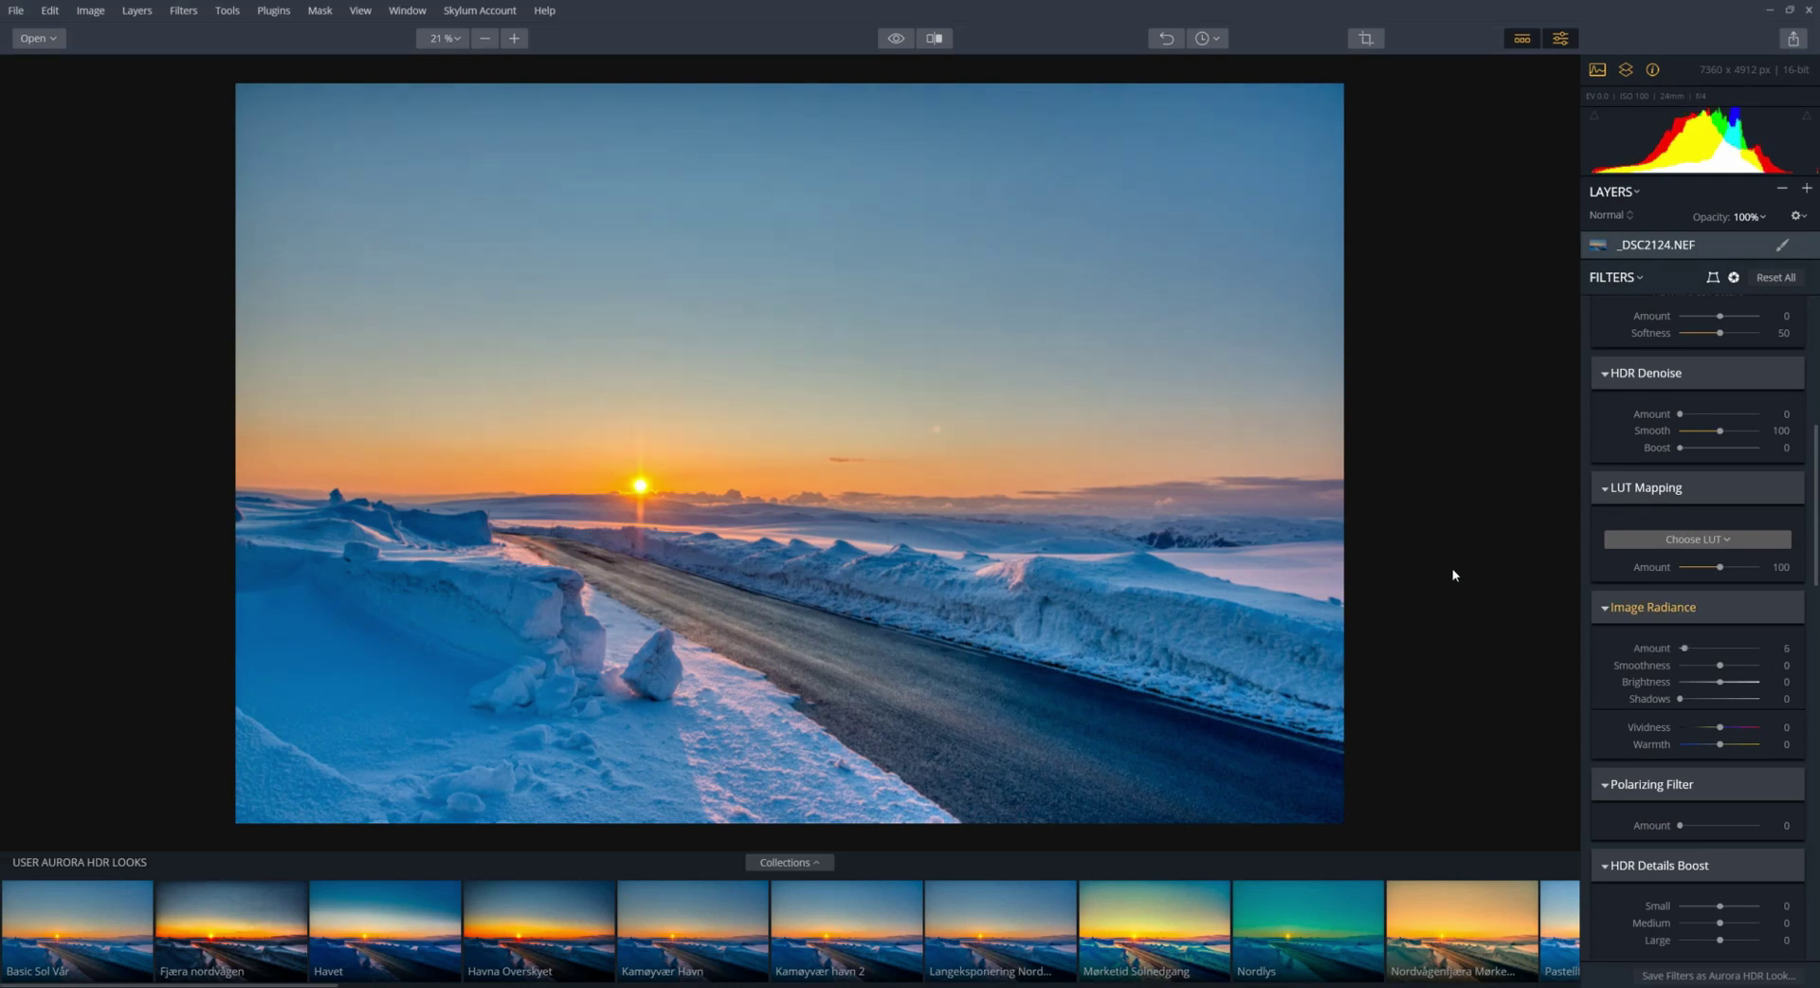
Step: Try out the Polarizing Filter and Glow amounts on the photo and return both to 0
scroll(1667, 626, "down", 2)
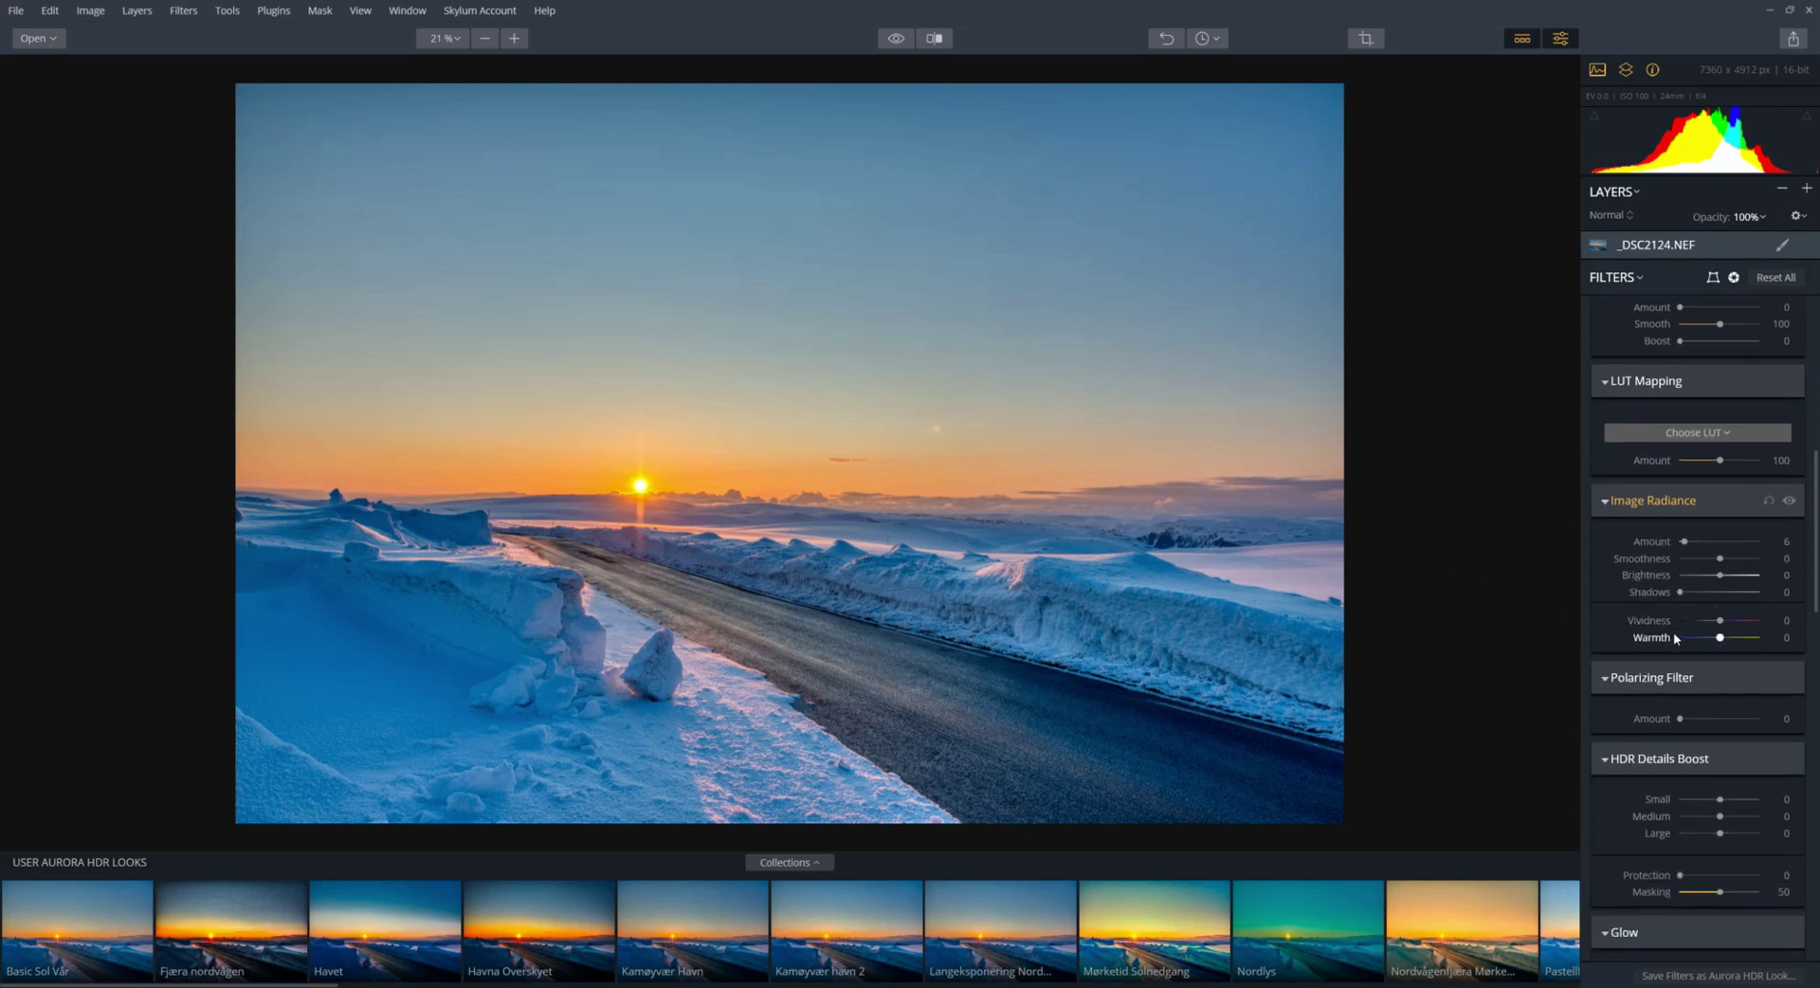
left_click_drag(1680, 720, 1664, 678)
double_click(1735, 709)
scroll(1686, 626, "down", 2)
scroll(1686, 629, "down", 5)
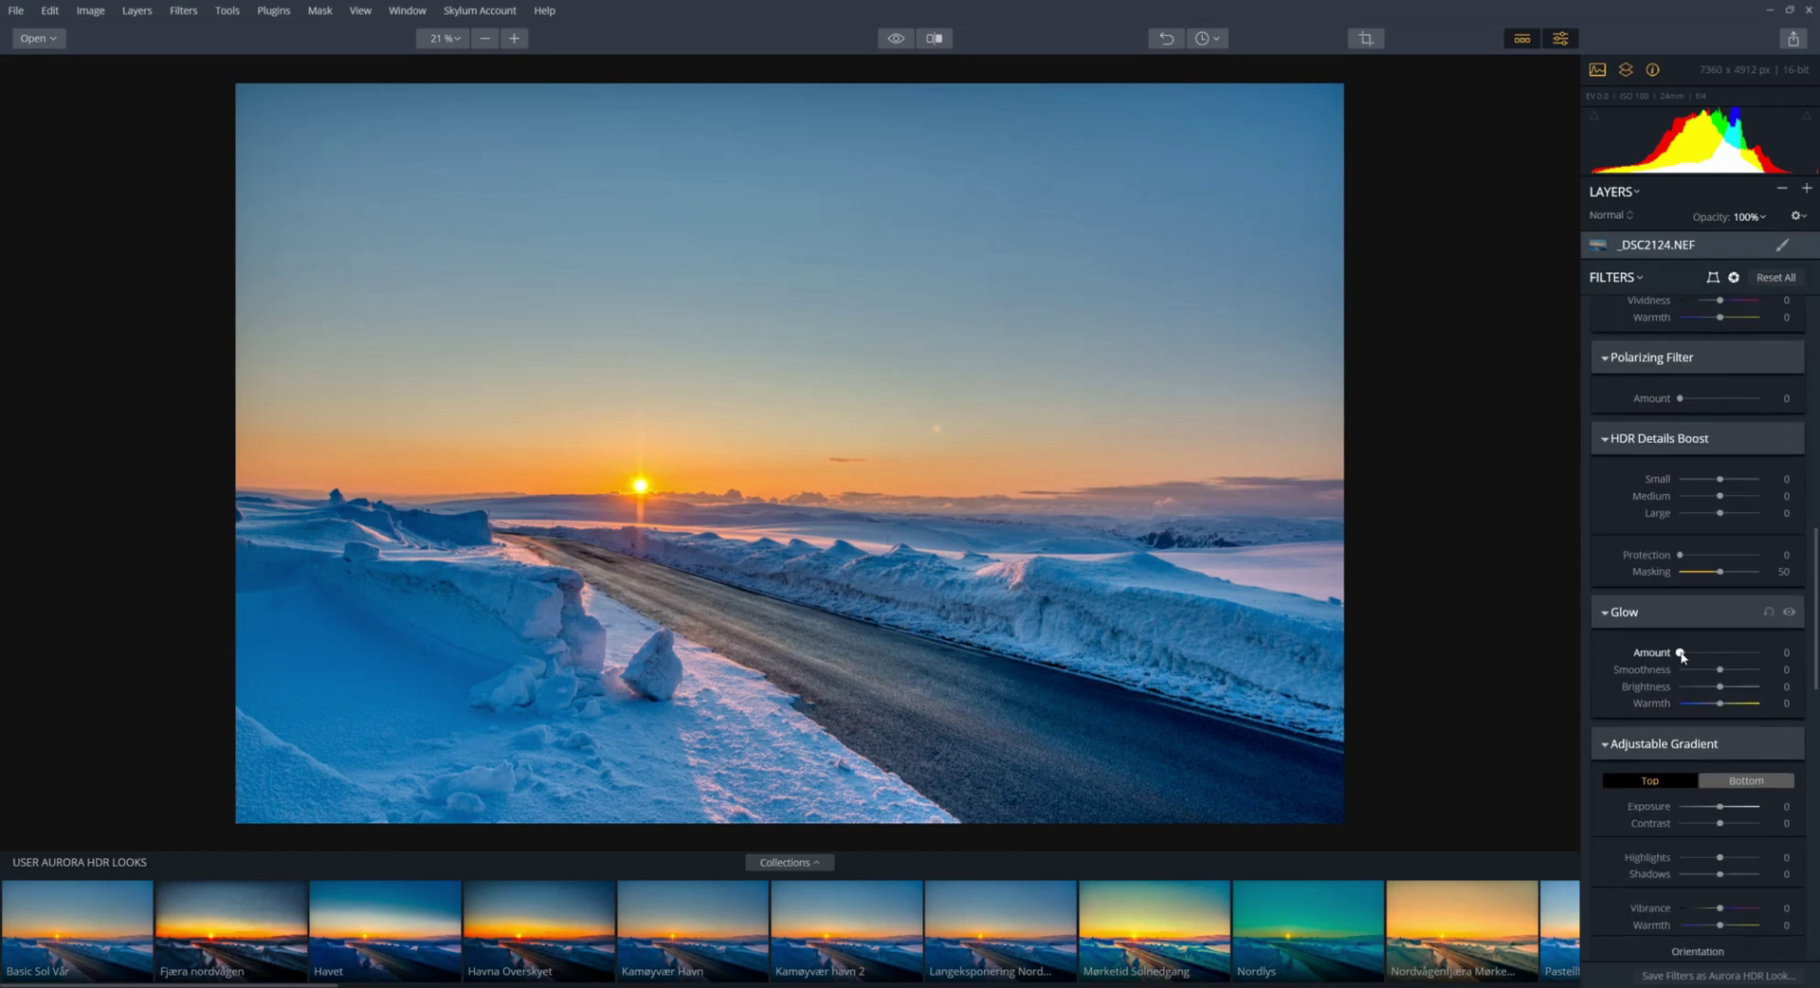
left_click_drag(1681, 656, 1645, 650)
Step: Look through the Top and Bottom settings of the Adjustable Gradient filter
scroll(1671, 634, "down", 5)
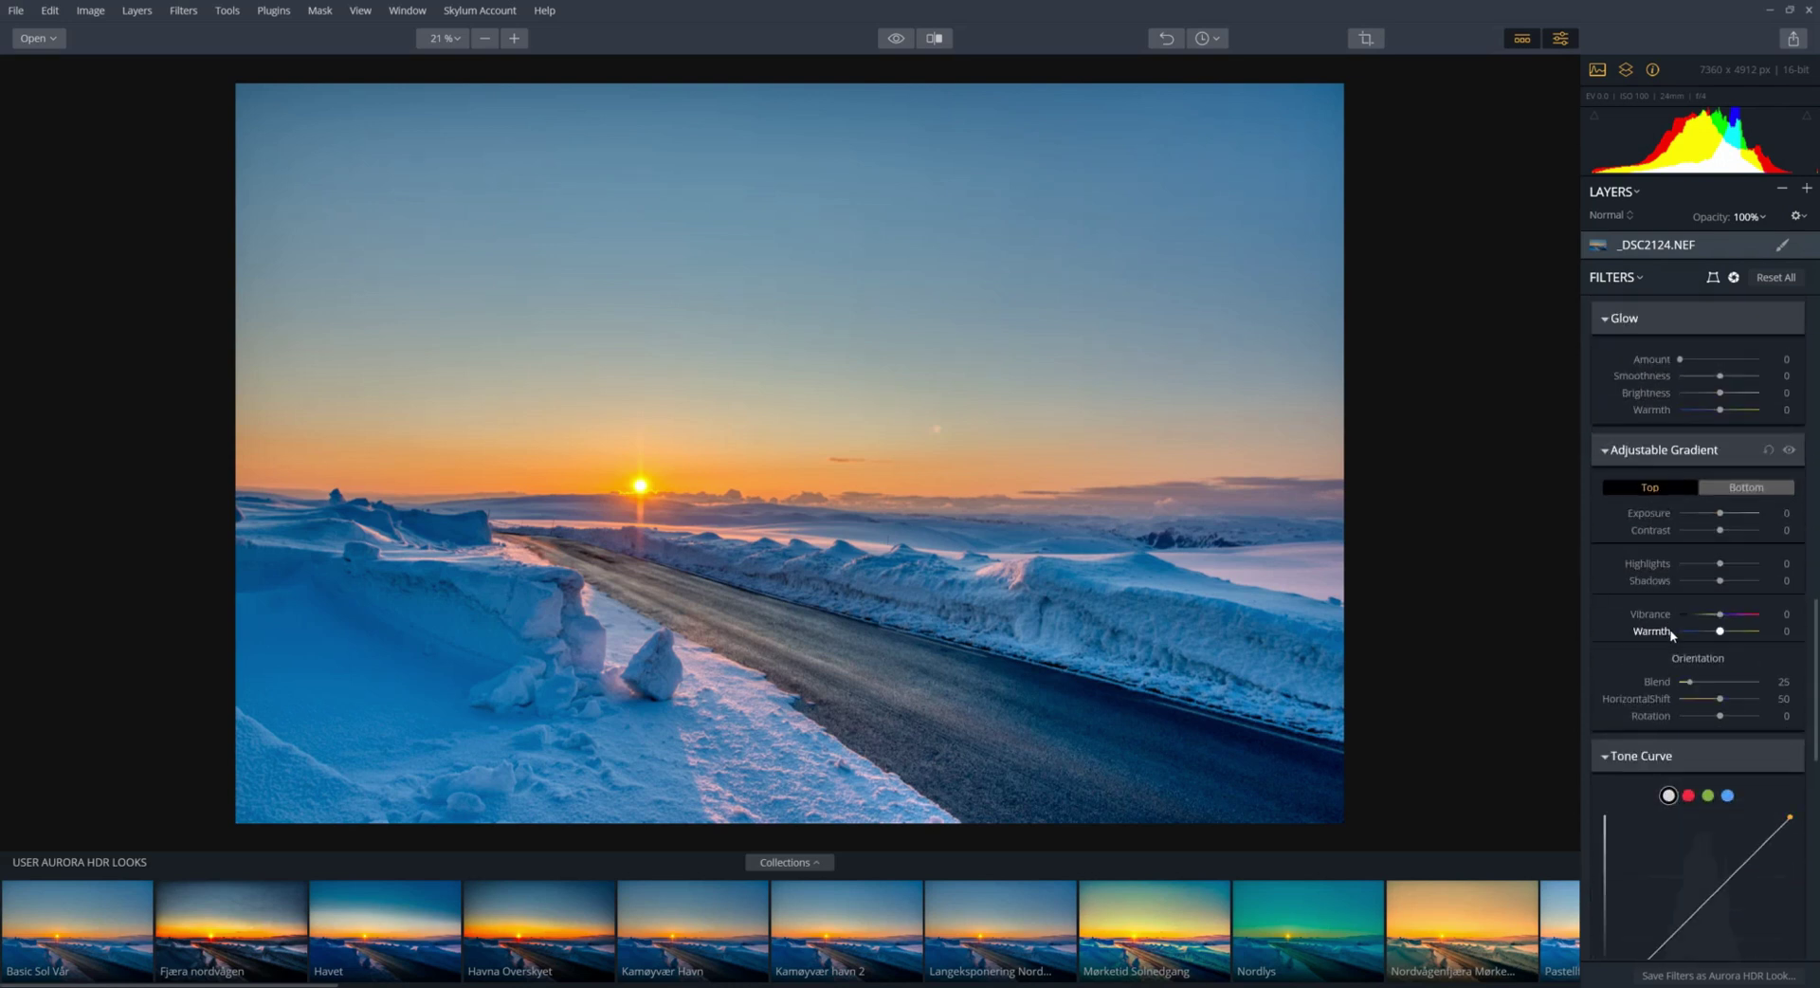
left_click(1720, 495)
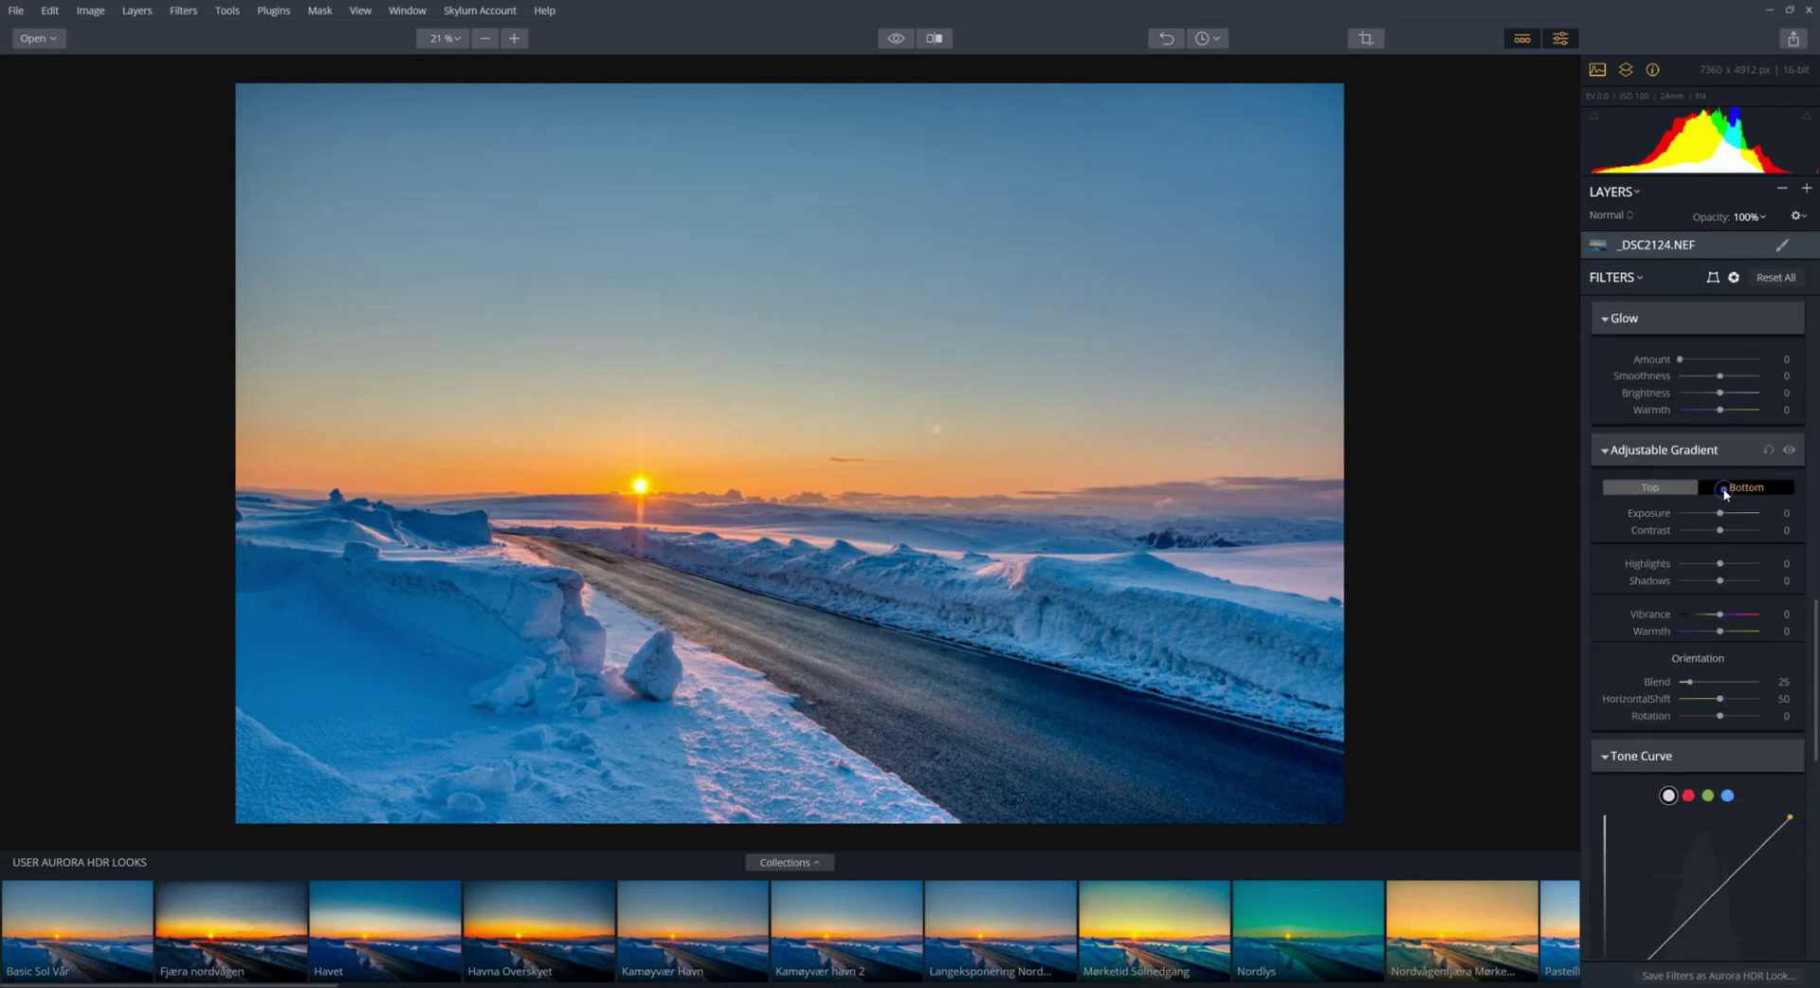
left_click(1675, 491)
left_click(1721, 486)
Step: Add a shadow point and an upper midtone point to the master tone curve, pulling the shadow point slightly below the diagonal
scroll(1671, 533, "down", 5)
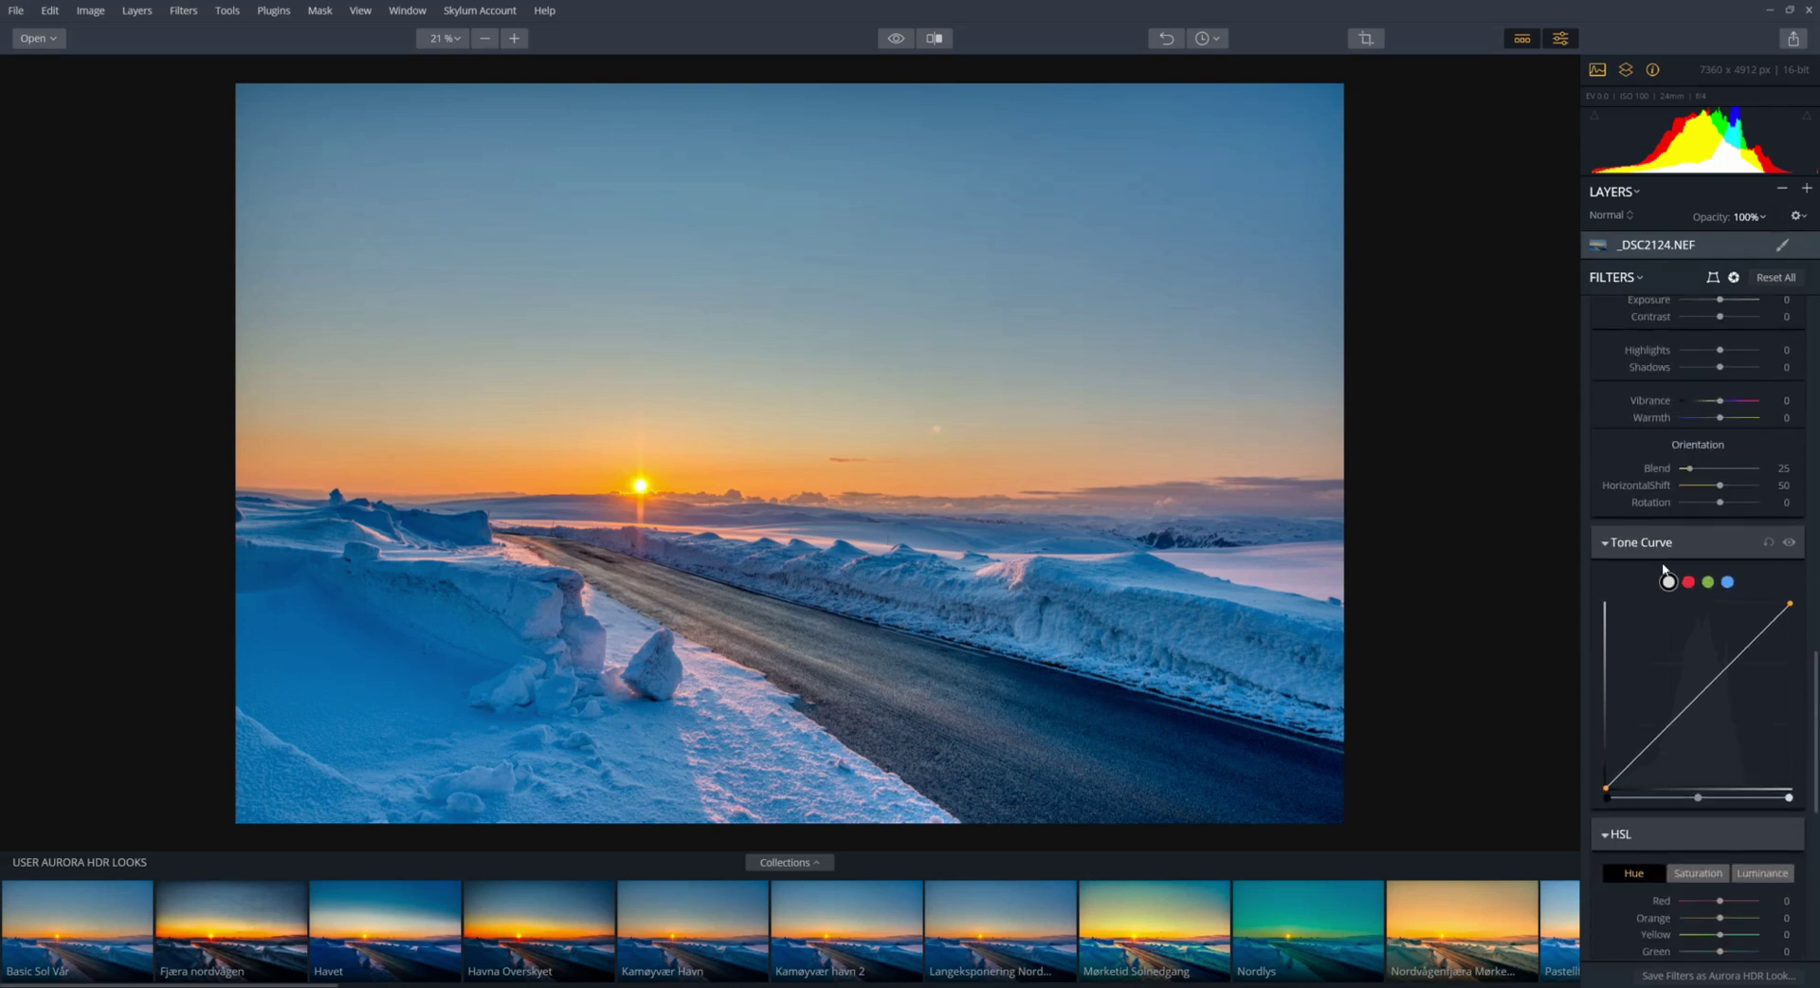
scroll(1663, 569, "down", 2)
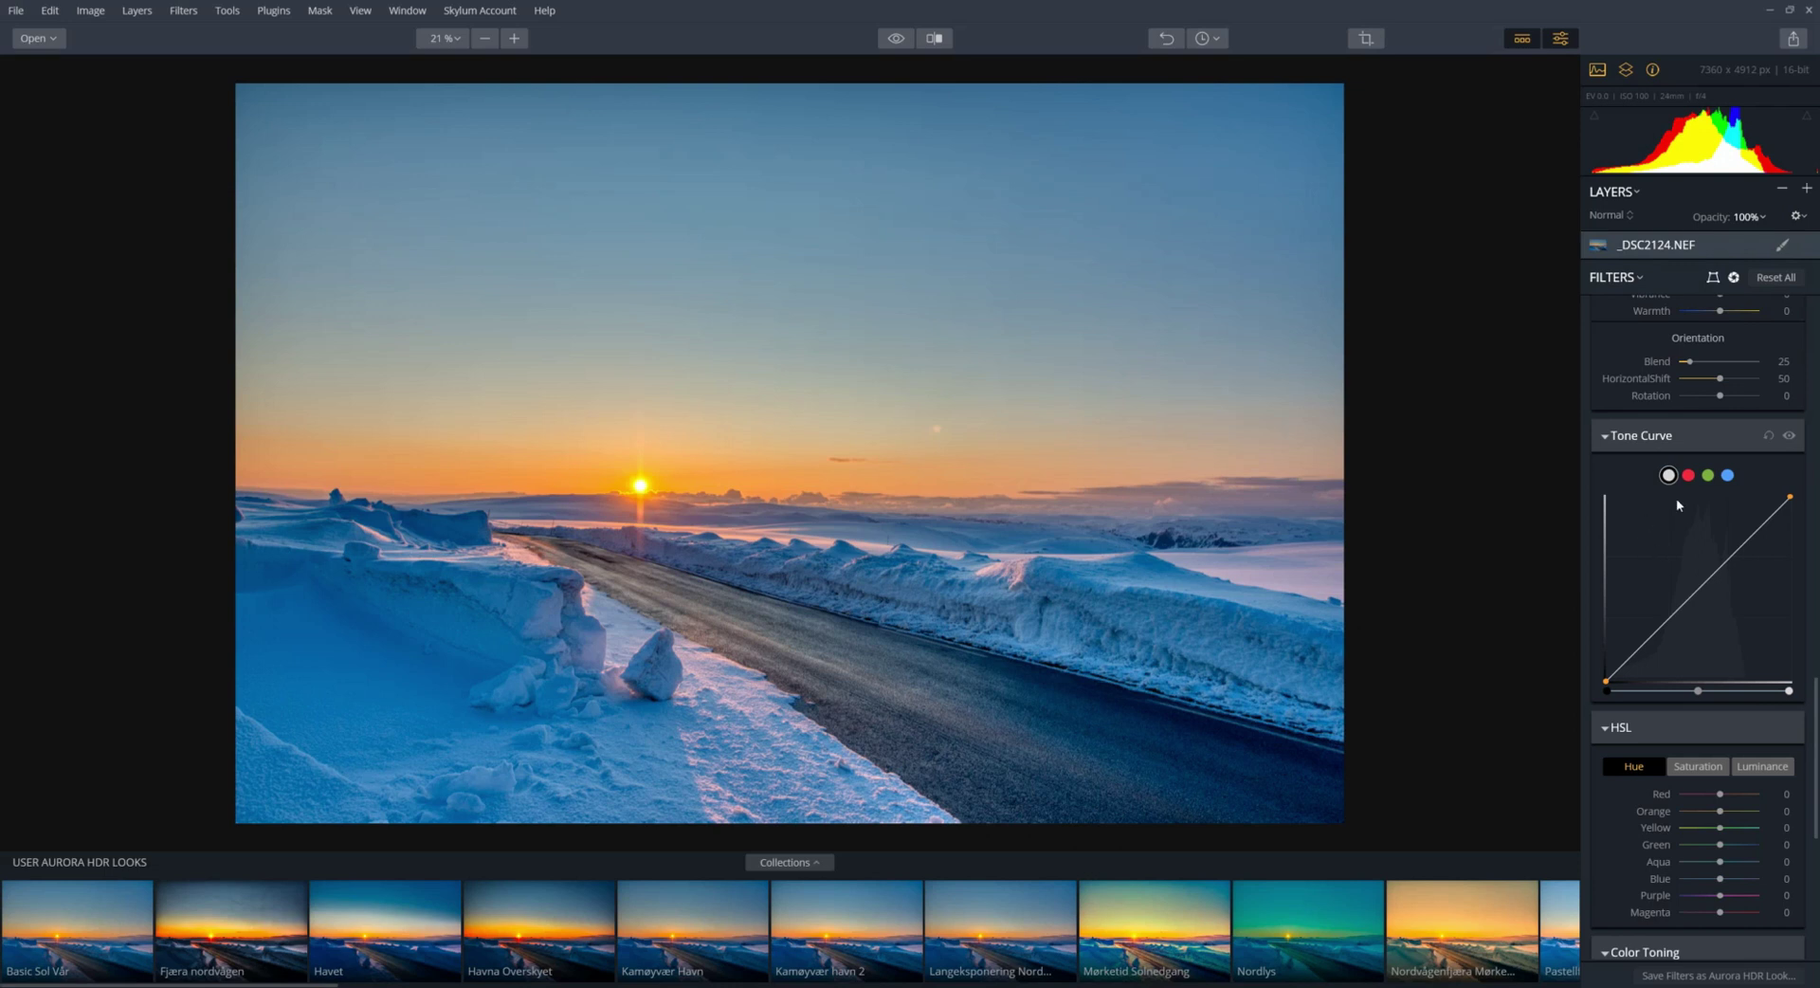
left_click(1660, 630)
left_click(1725, 565)
left_click_drag(1725, 566, 1715, 575)
left_click_drag(1657, 633, 1661, 636)
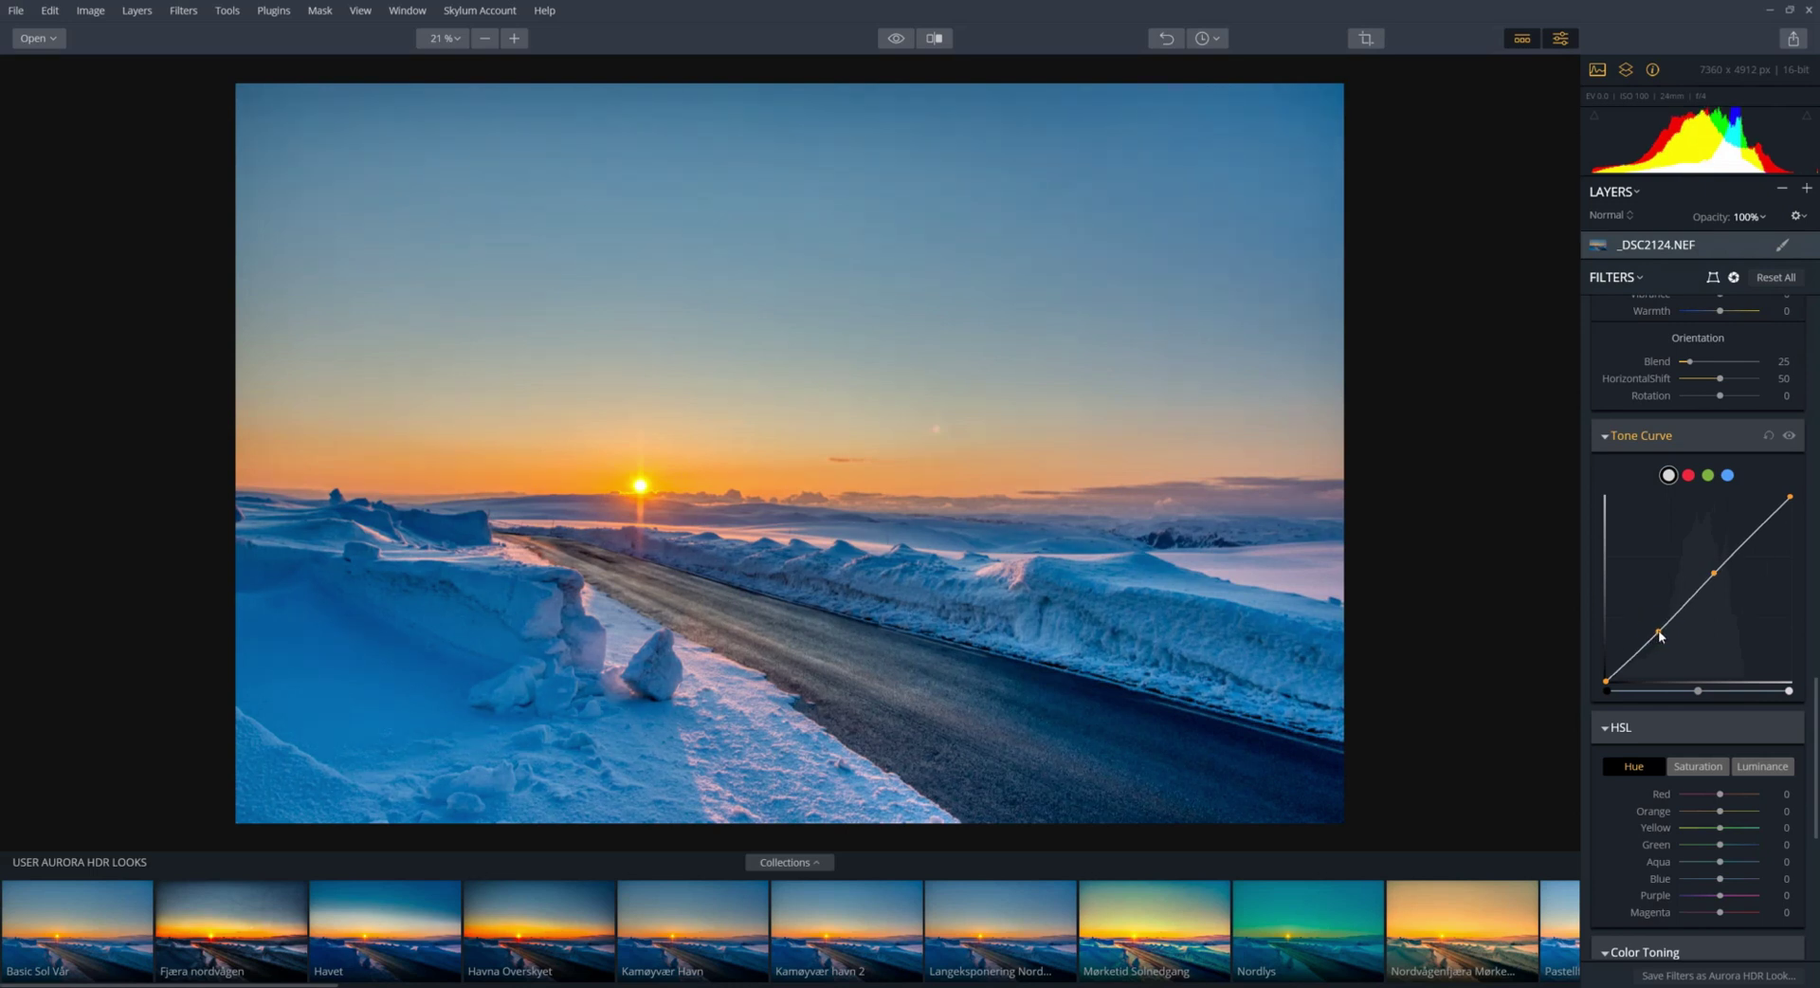
Step: Compare the photo with and without the Tone Curve filter and leave the filter disabled
left_click(1790, 437)
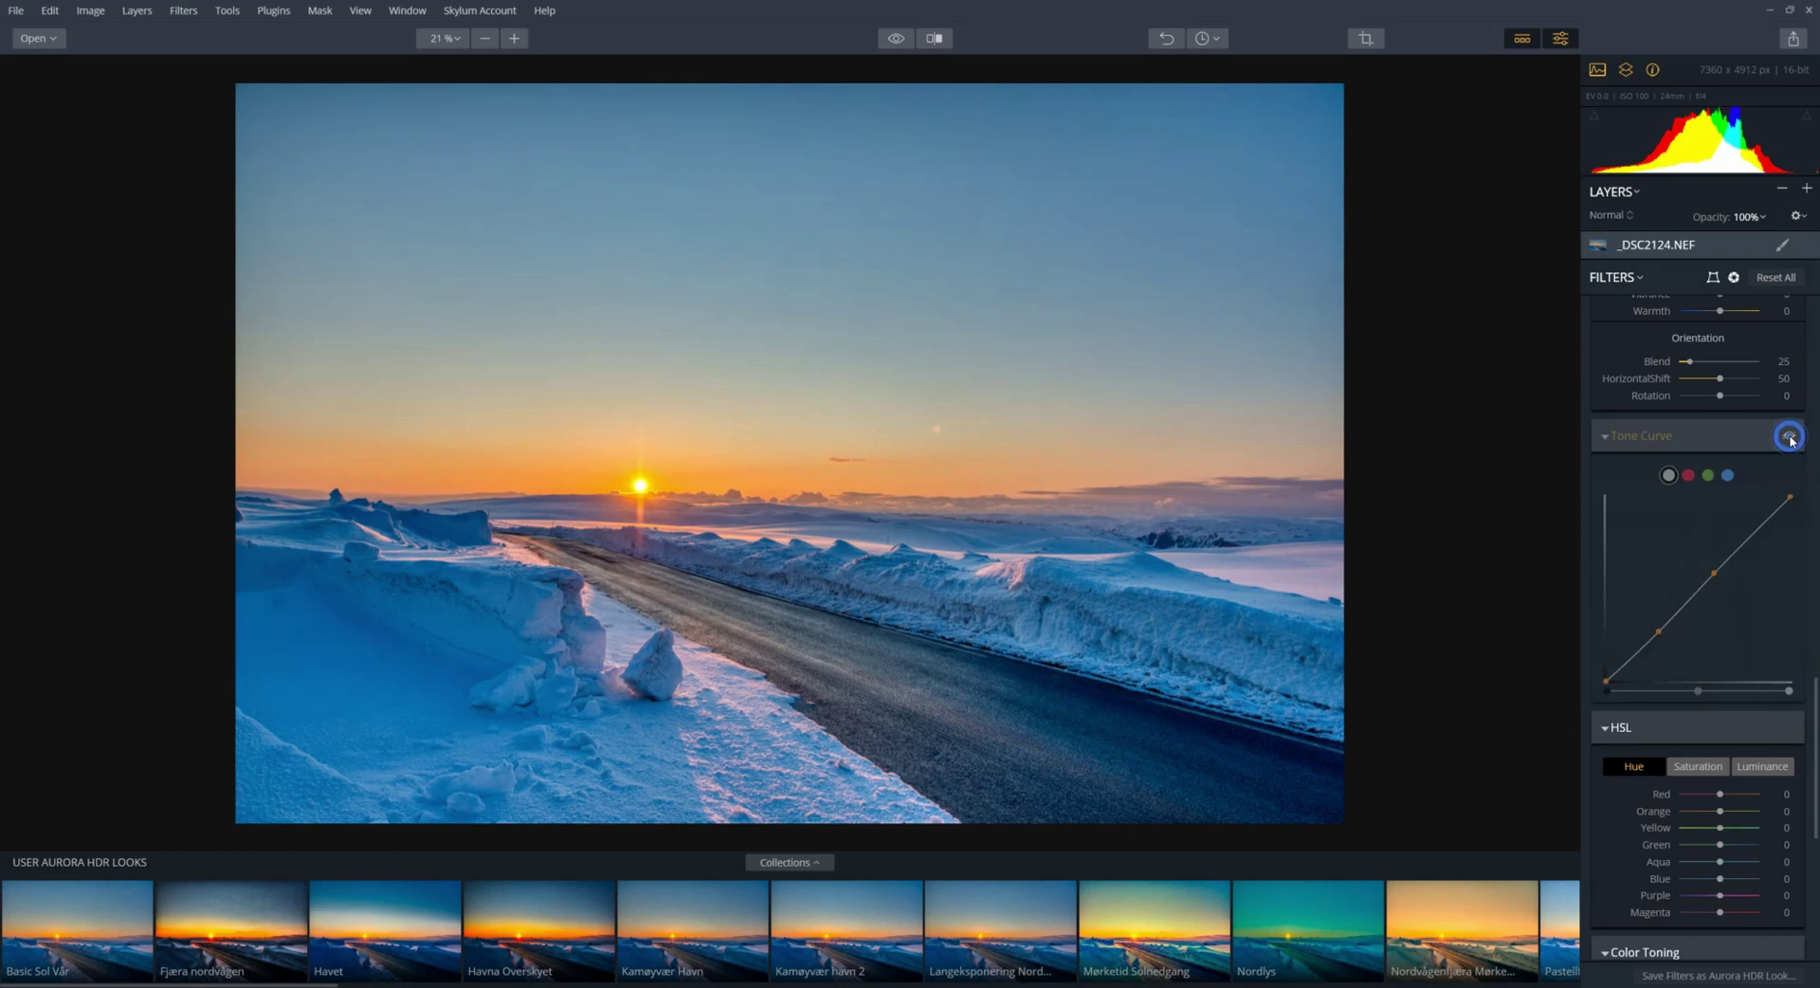
left_click(1790, 437)
left_click(1790, 437)
left_click(1789, 437)
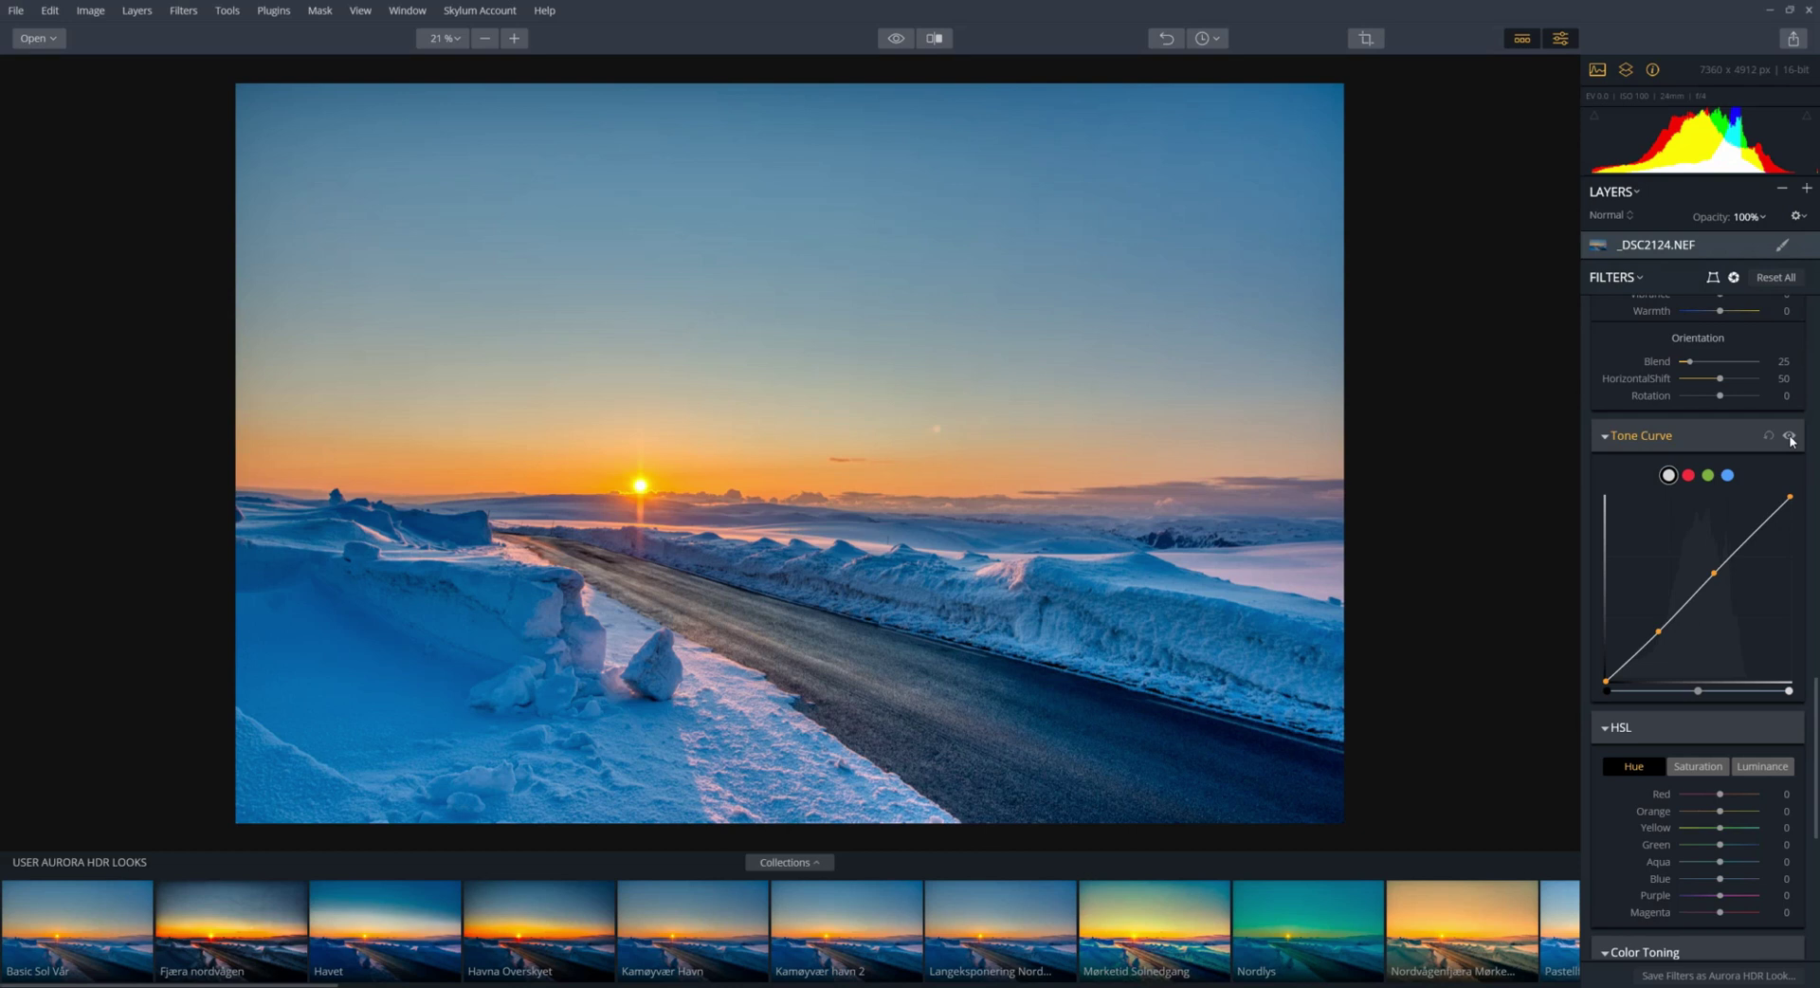
left_click(1790, 438)
left_click(1791, 438)
left_click(1789, 437)
left_click(1788, 437)
left_click(1790, 438)
left_click(1791, 438)
Step: Set the Vignette amount to -16 and compare the photo with and without the vignette
scroll(1687, 559, "down", 3)
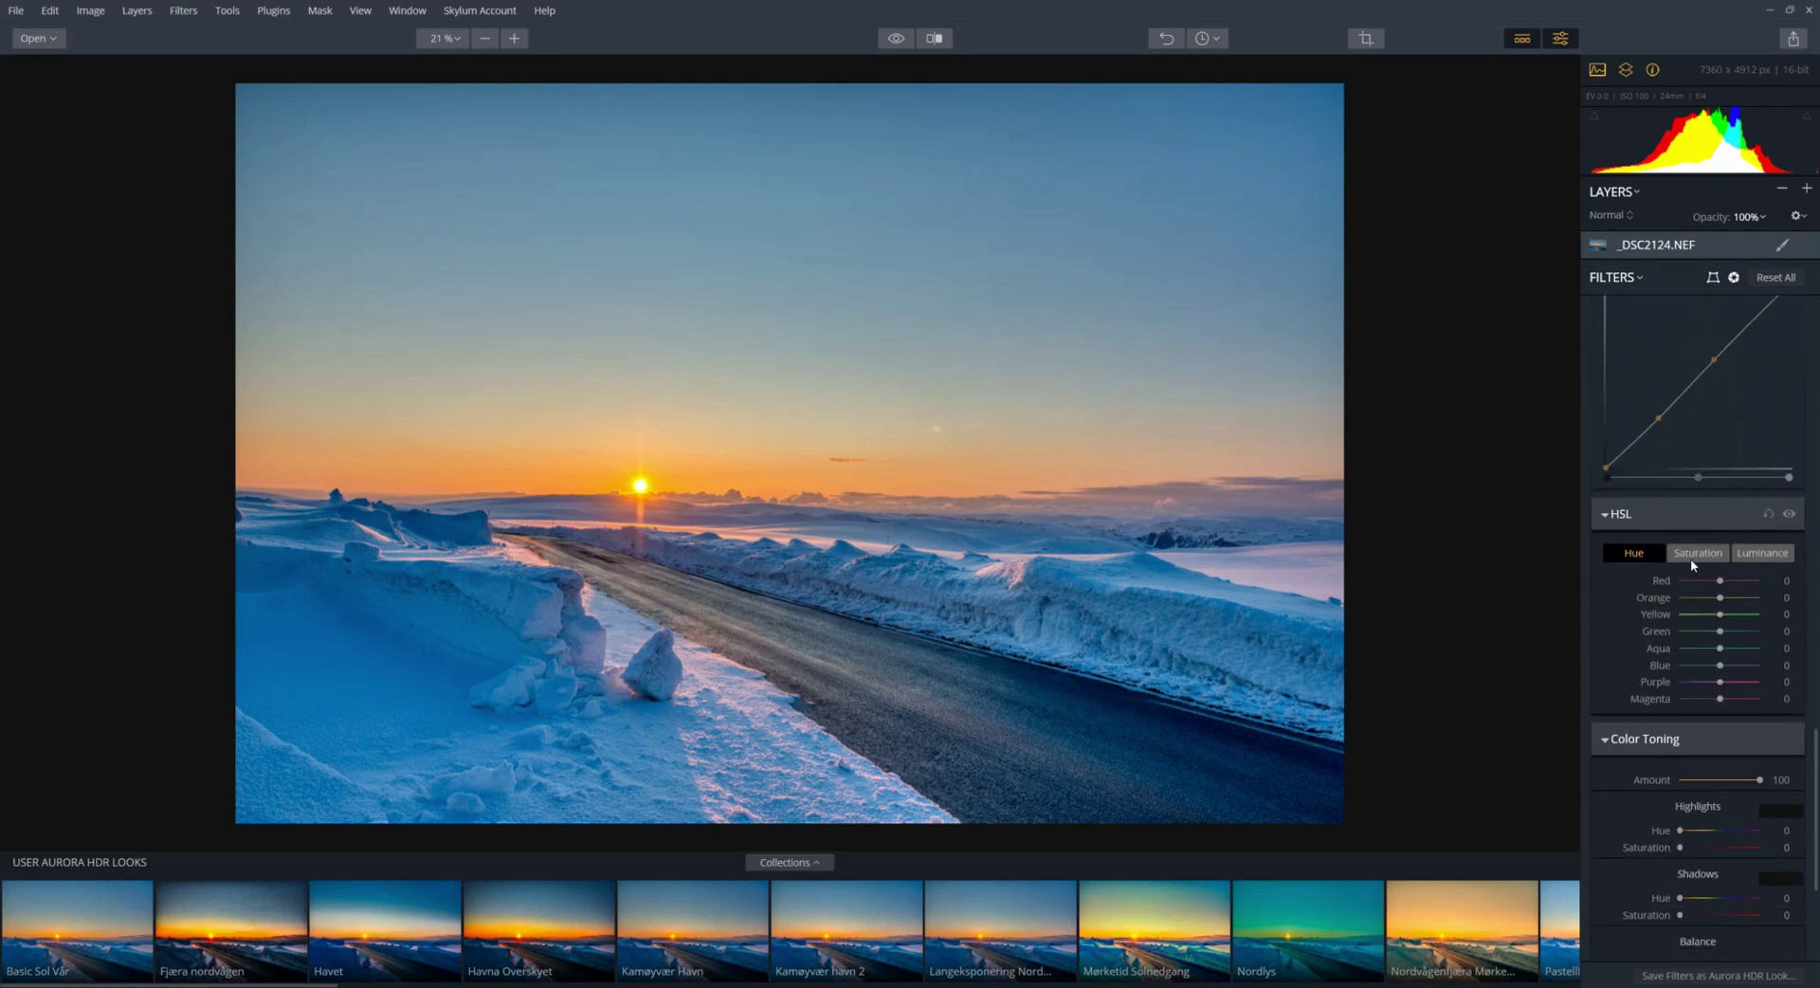
scroll(1692, 564, "down", 1)
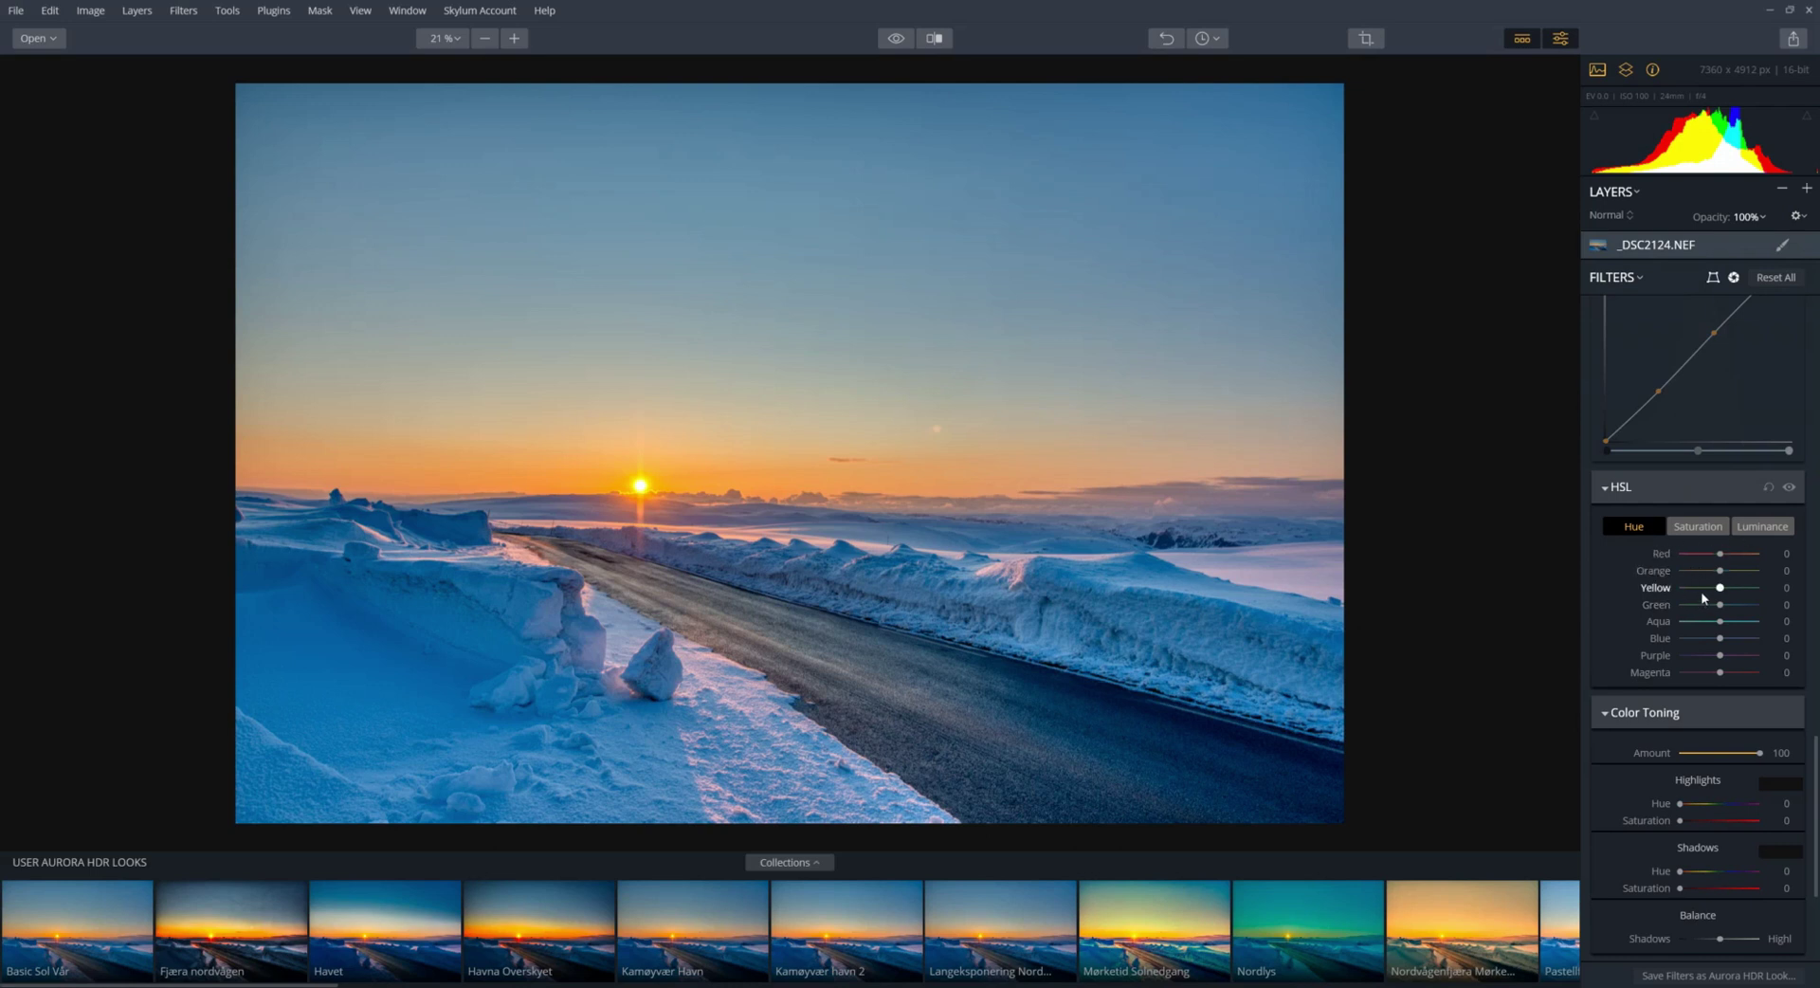
scroll(1700, 589, "down", 3)
scroll(1700, 595, "down", 2)
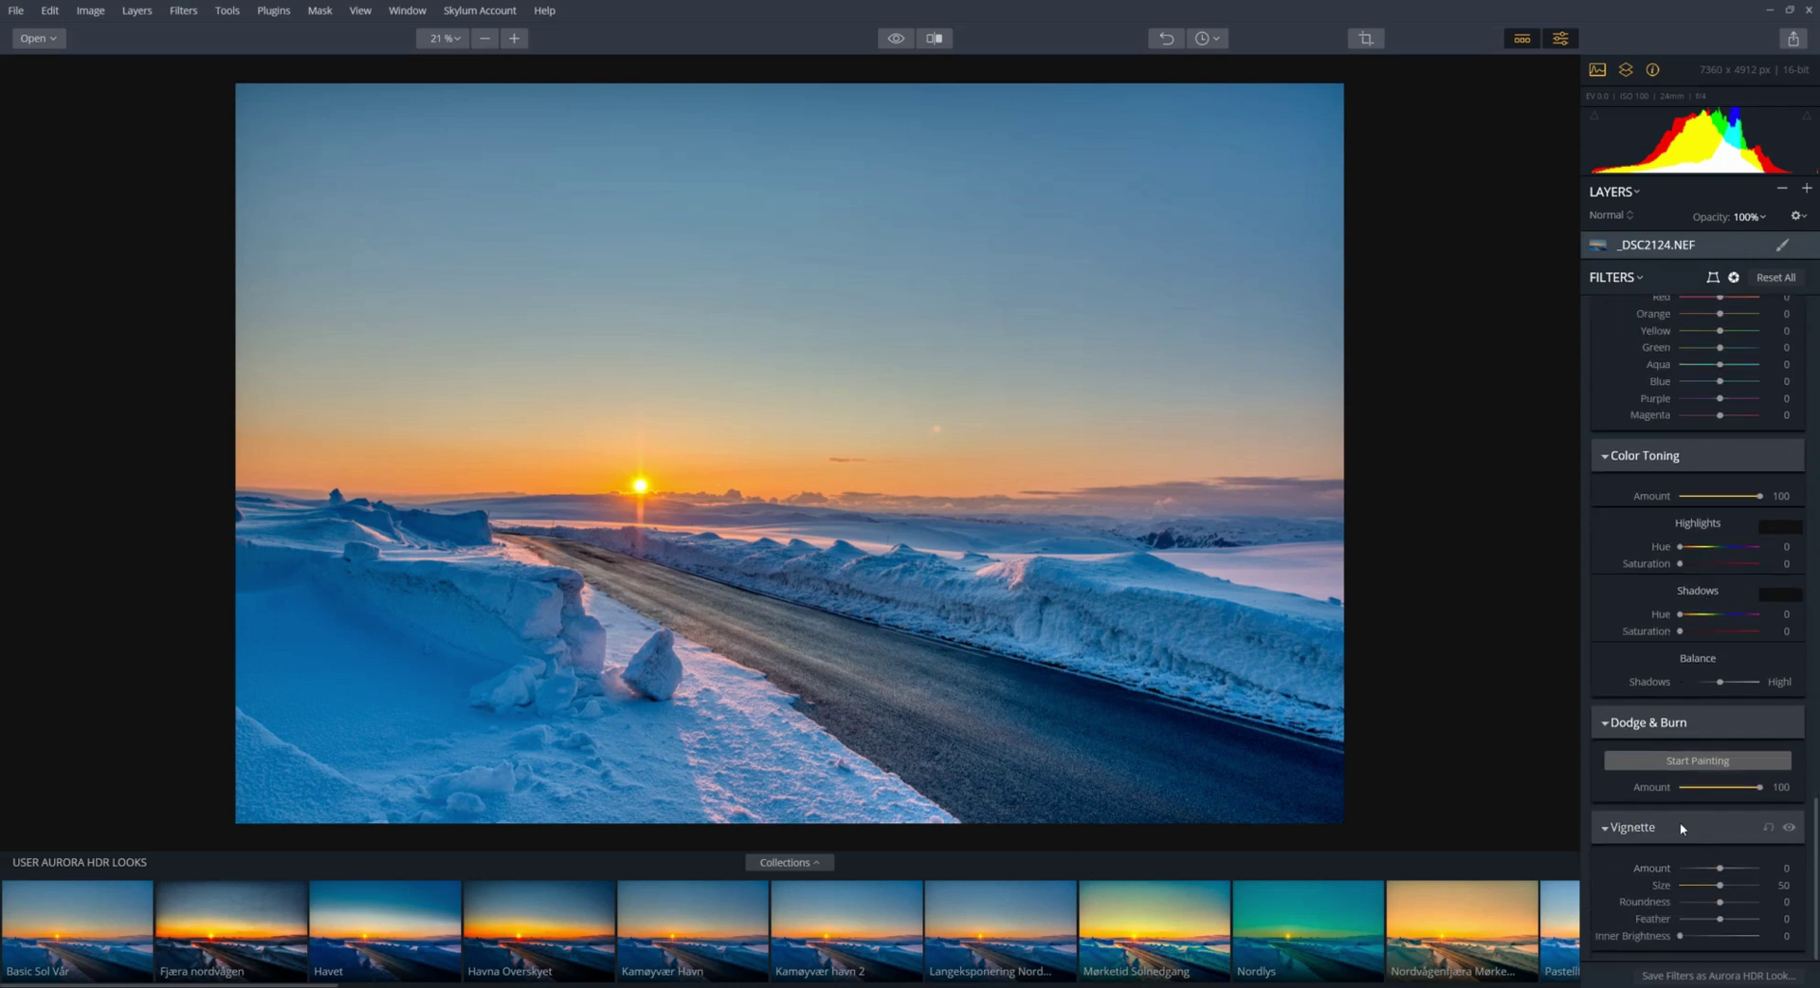
left_click_drag(1719, 867, 1706, 866)
left_click(1790, 830)
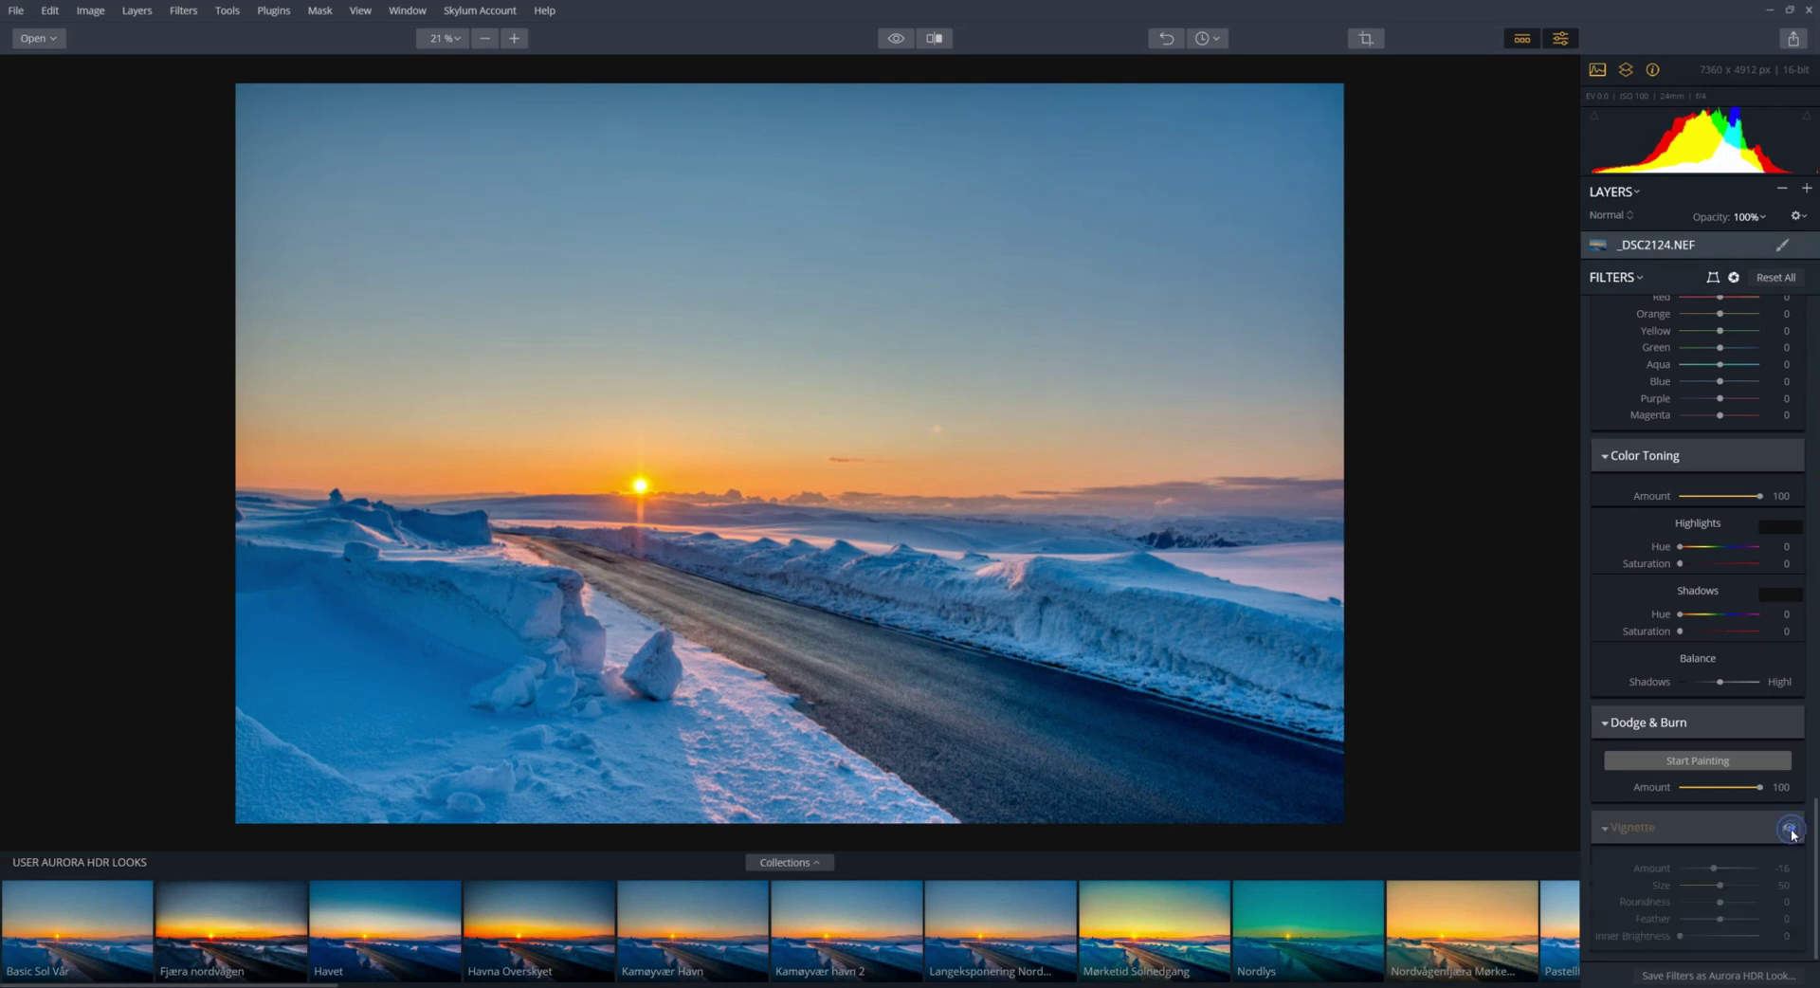
left_click(1791, 829)
left_click(1790, 830)
left_click(1791, 829)
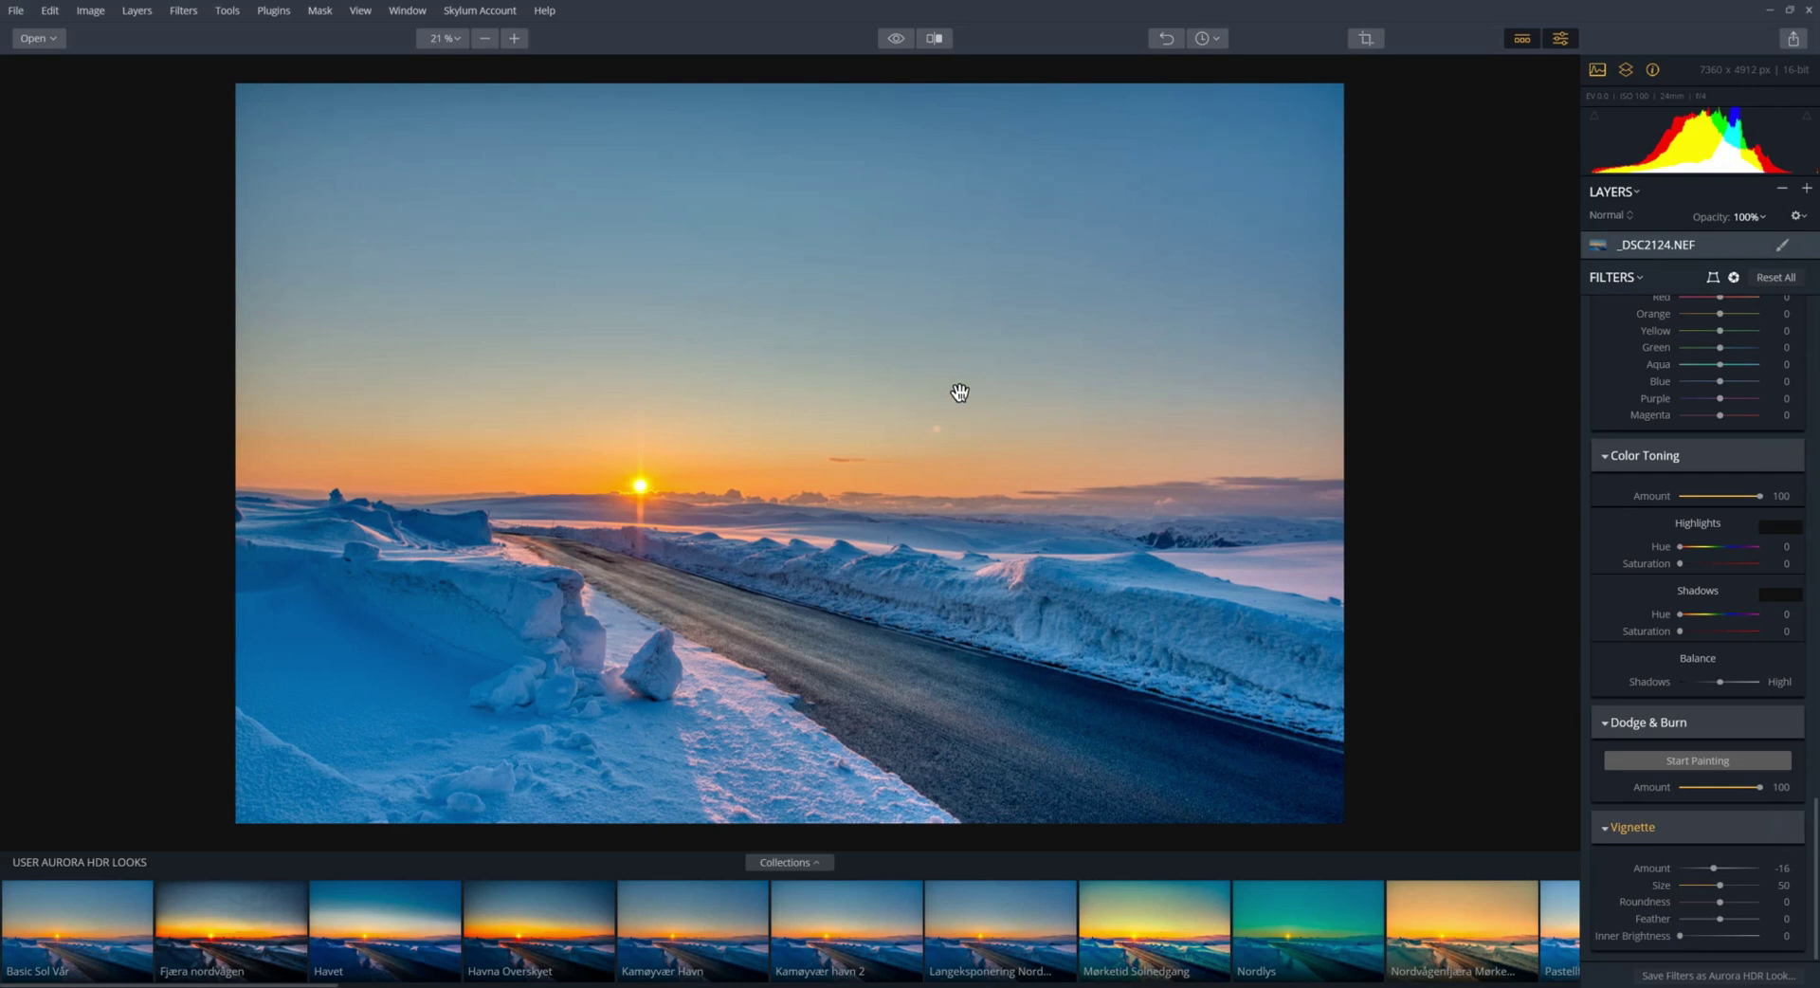
Step: Compare the original and edited photo across the whole frame in the split before/after view and review the filter settings
scroll(1720, 650, "up", 5)
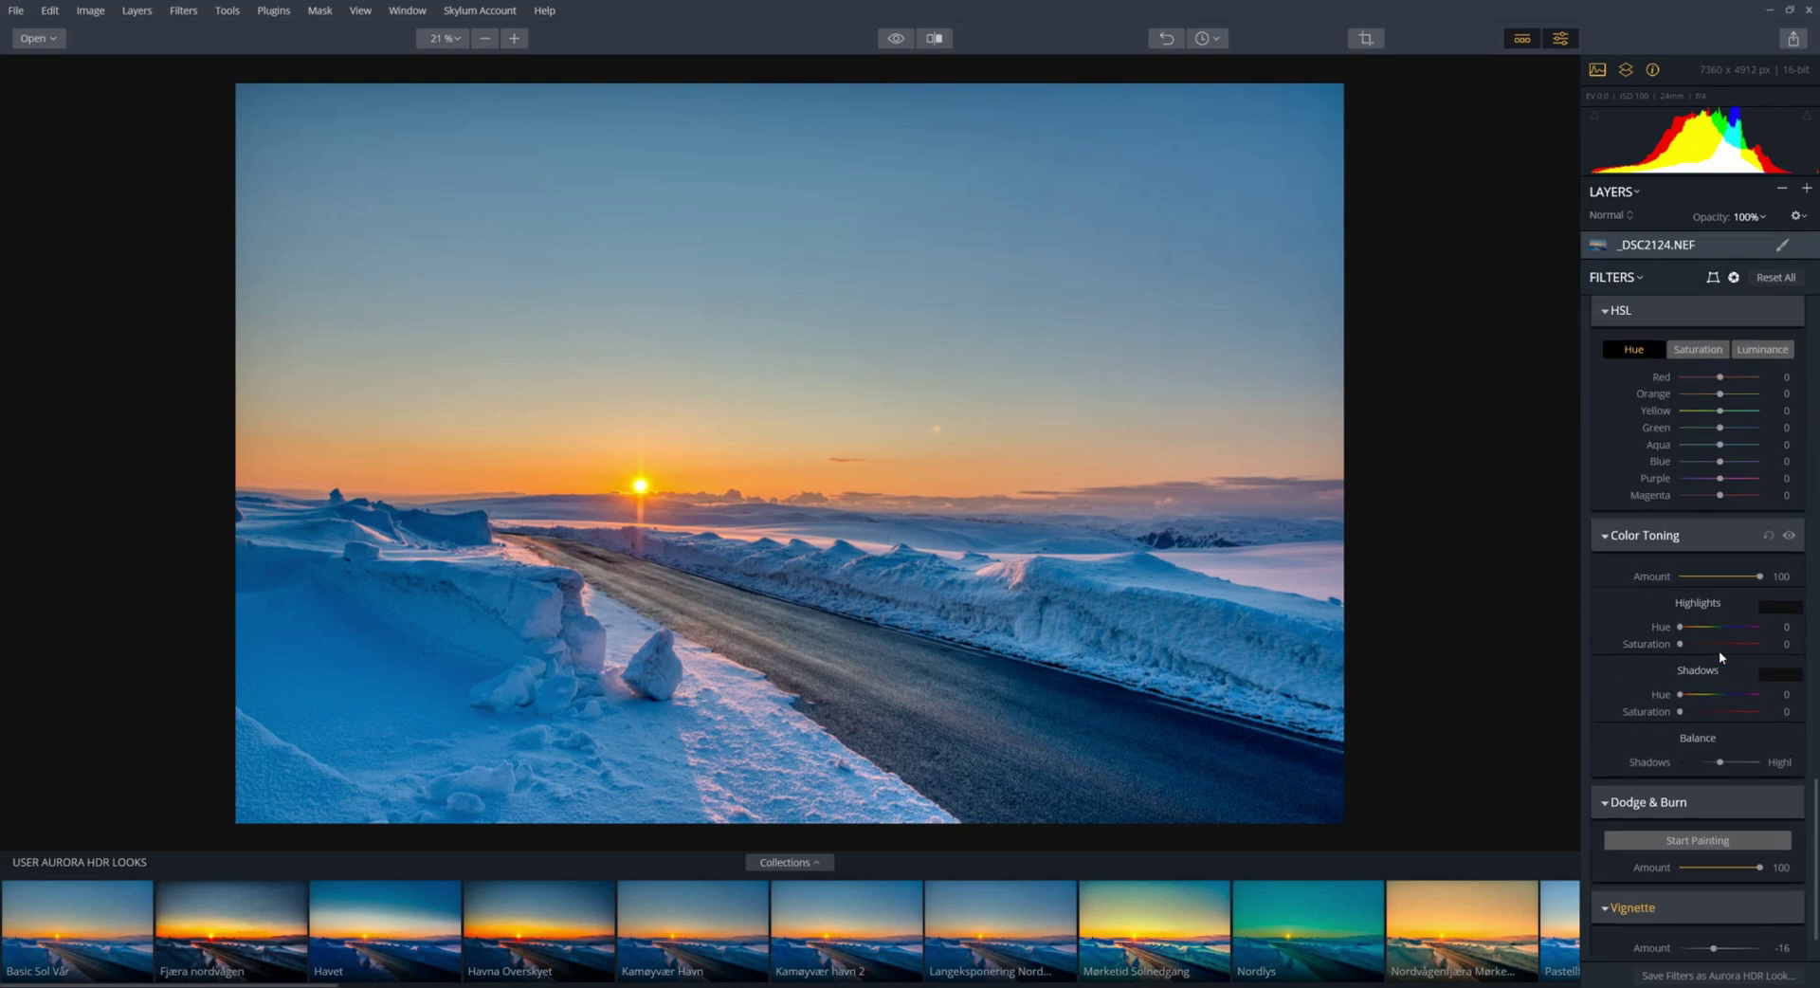
scroll(1718, 652, "up", 5)
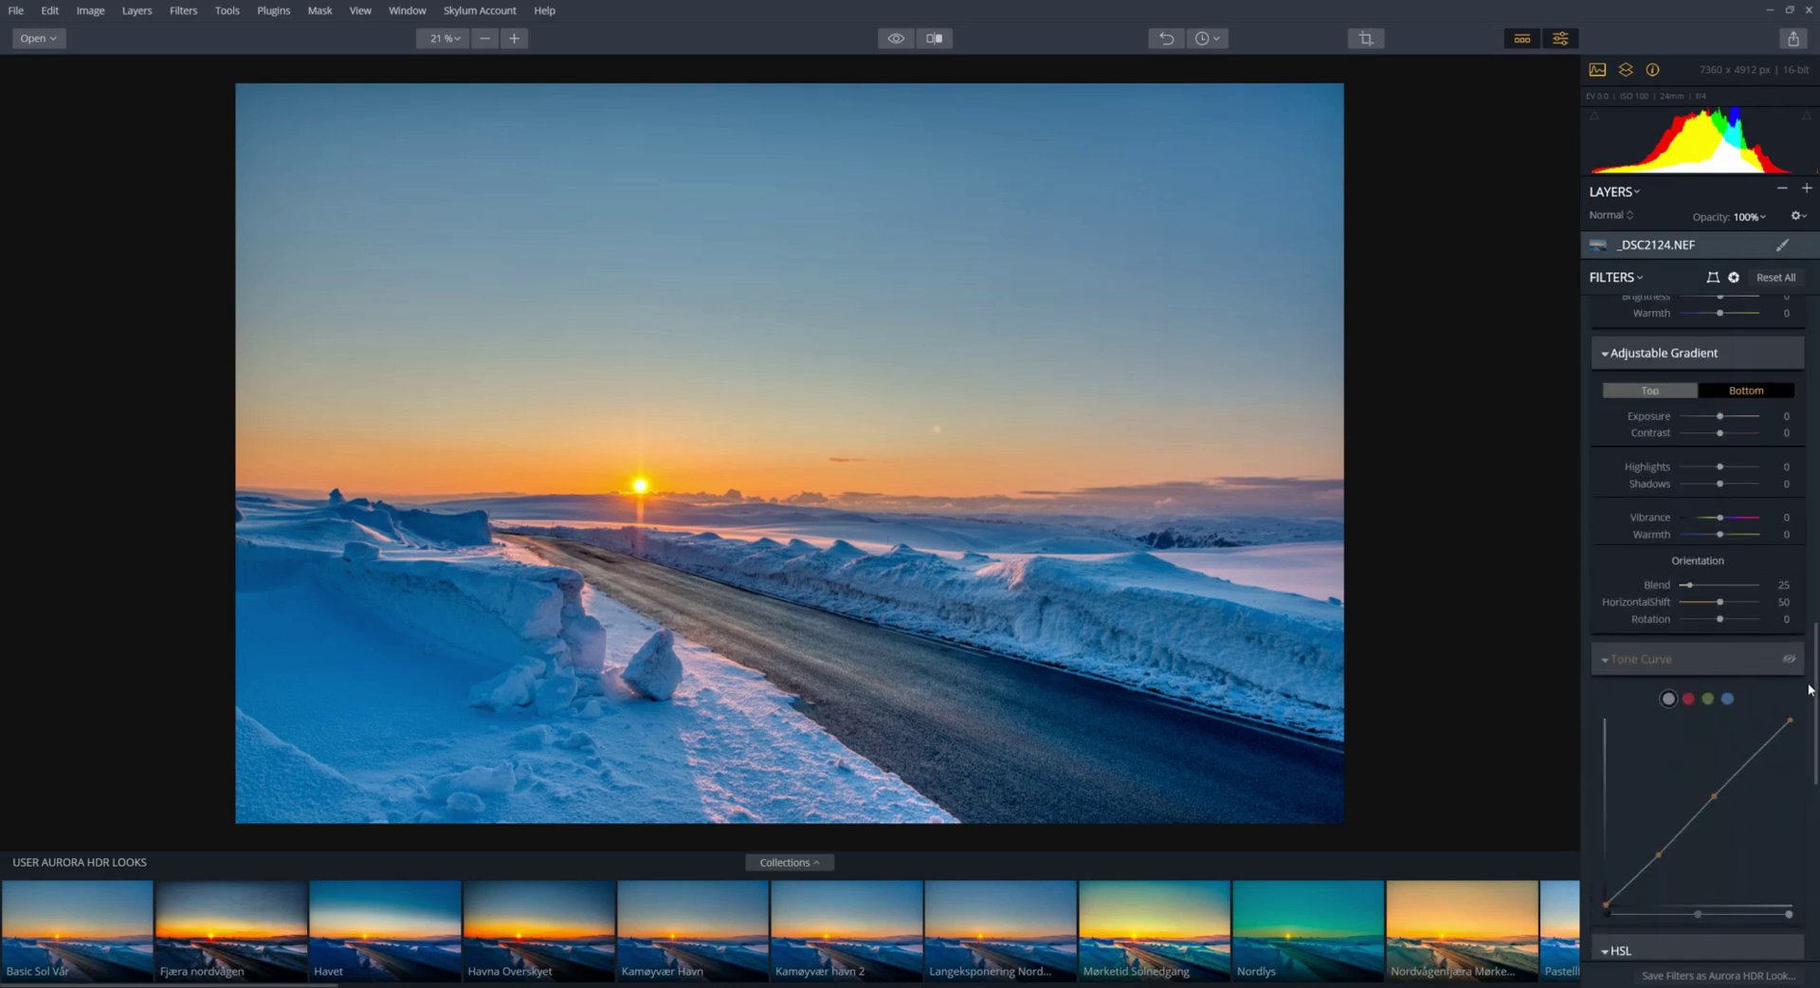
scroll(1813, 679, "up", 10)
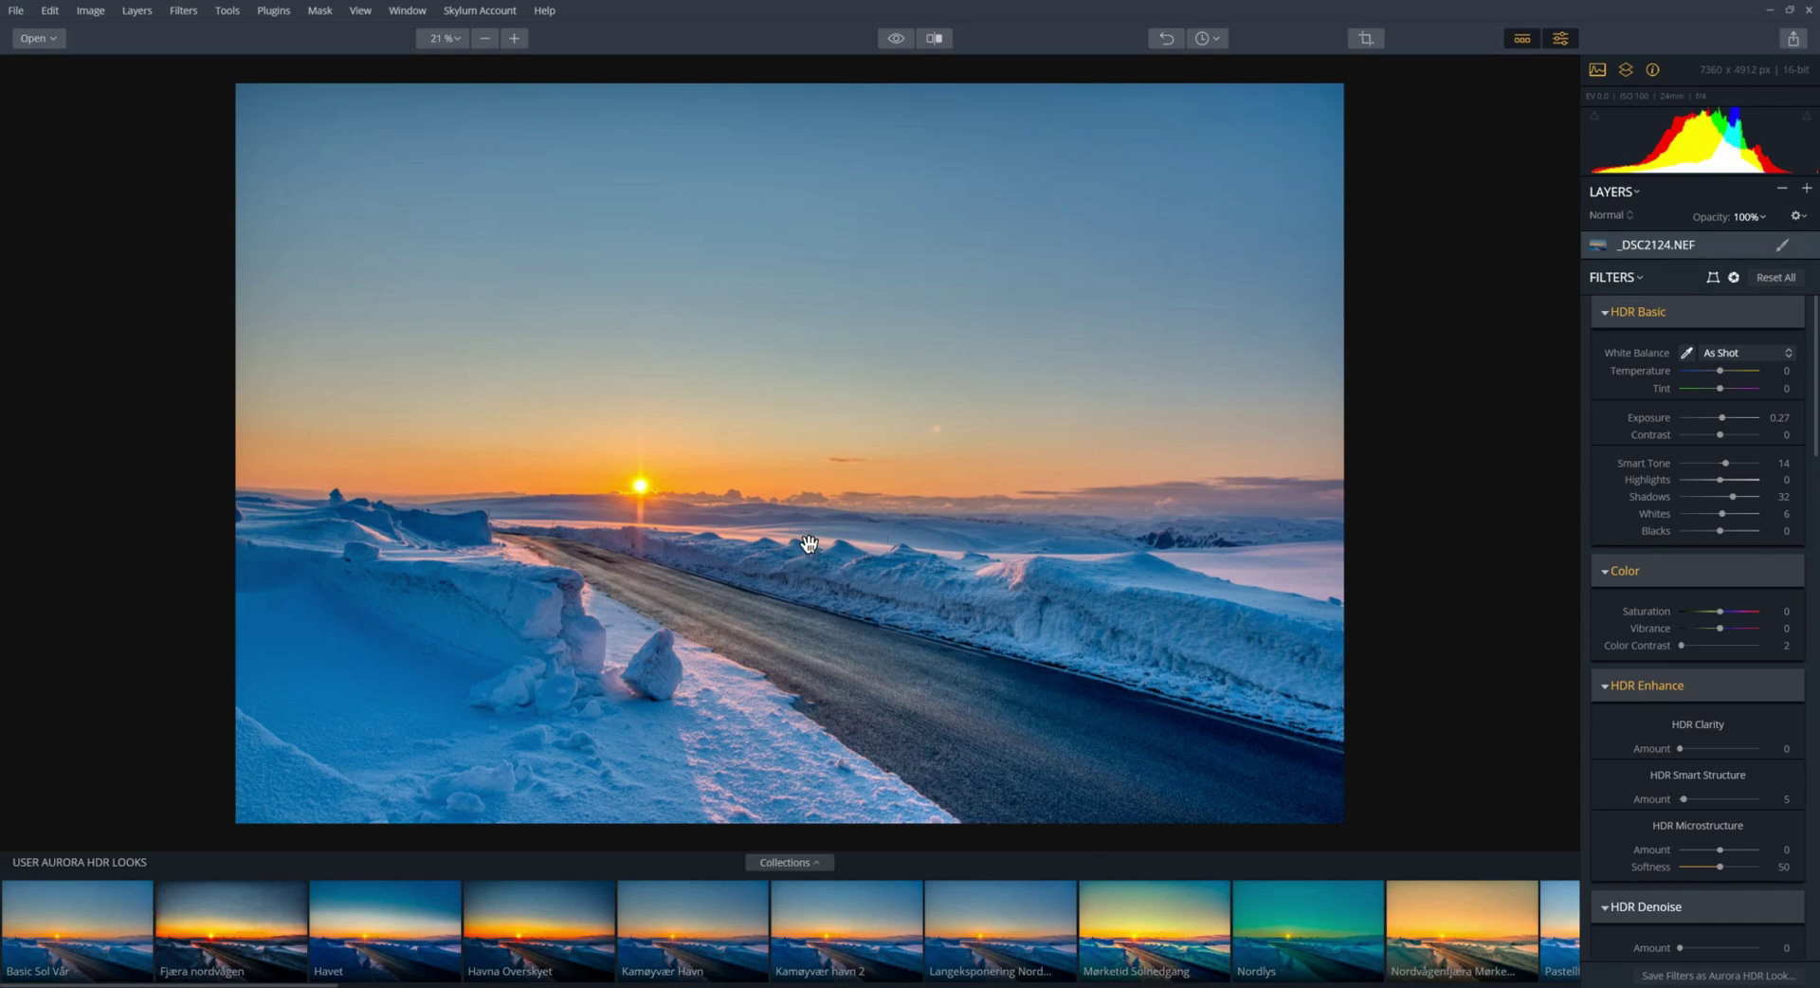
left_click(937, 39)
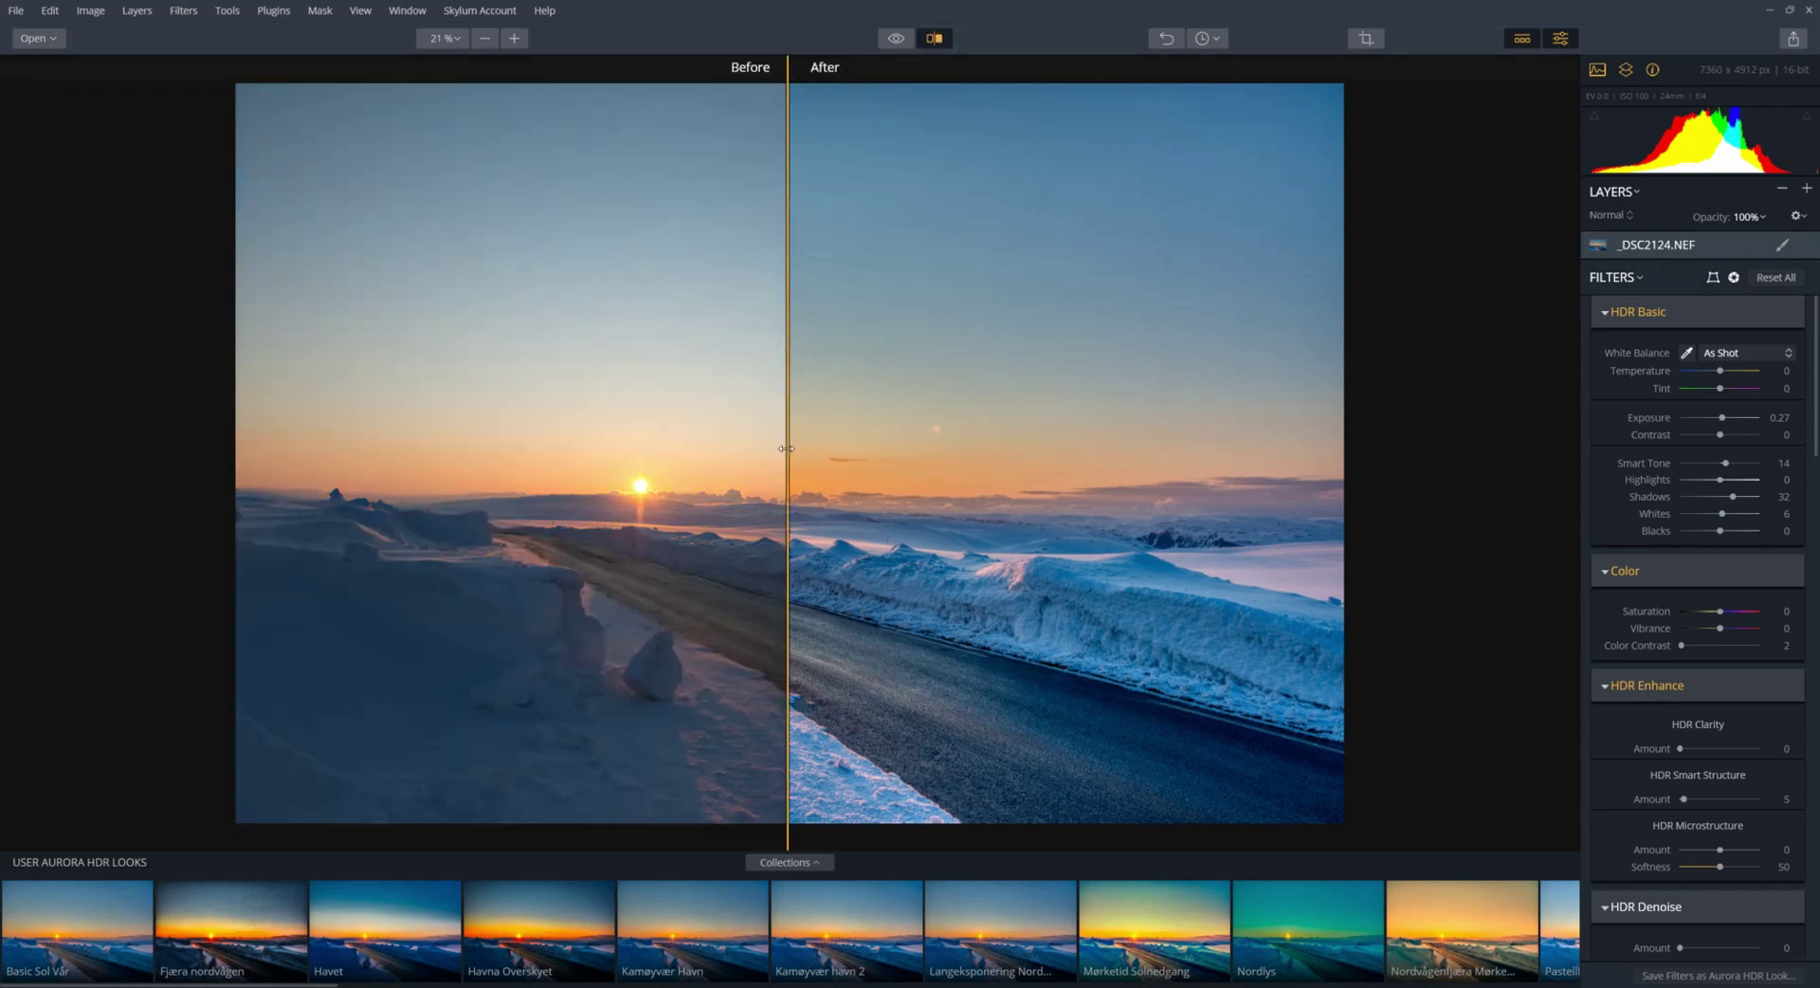
left_click_drag(785, 448, 1331, 421)
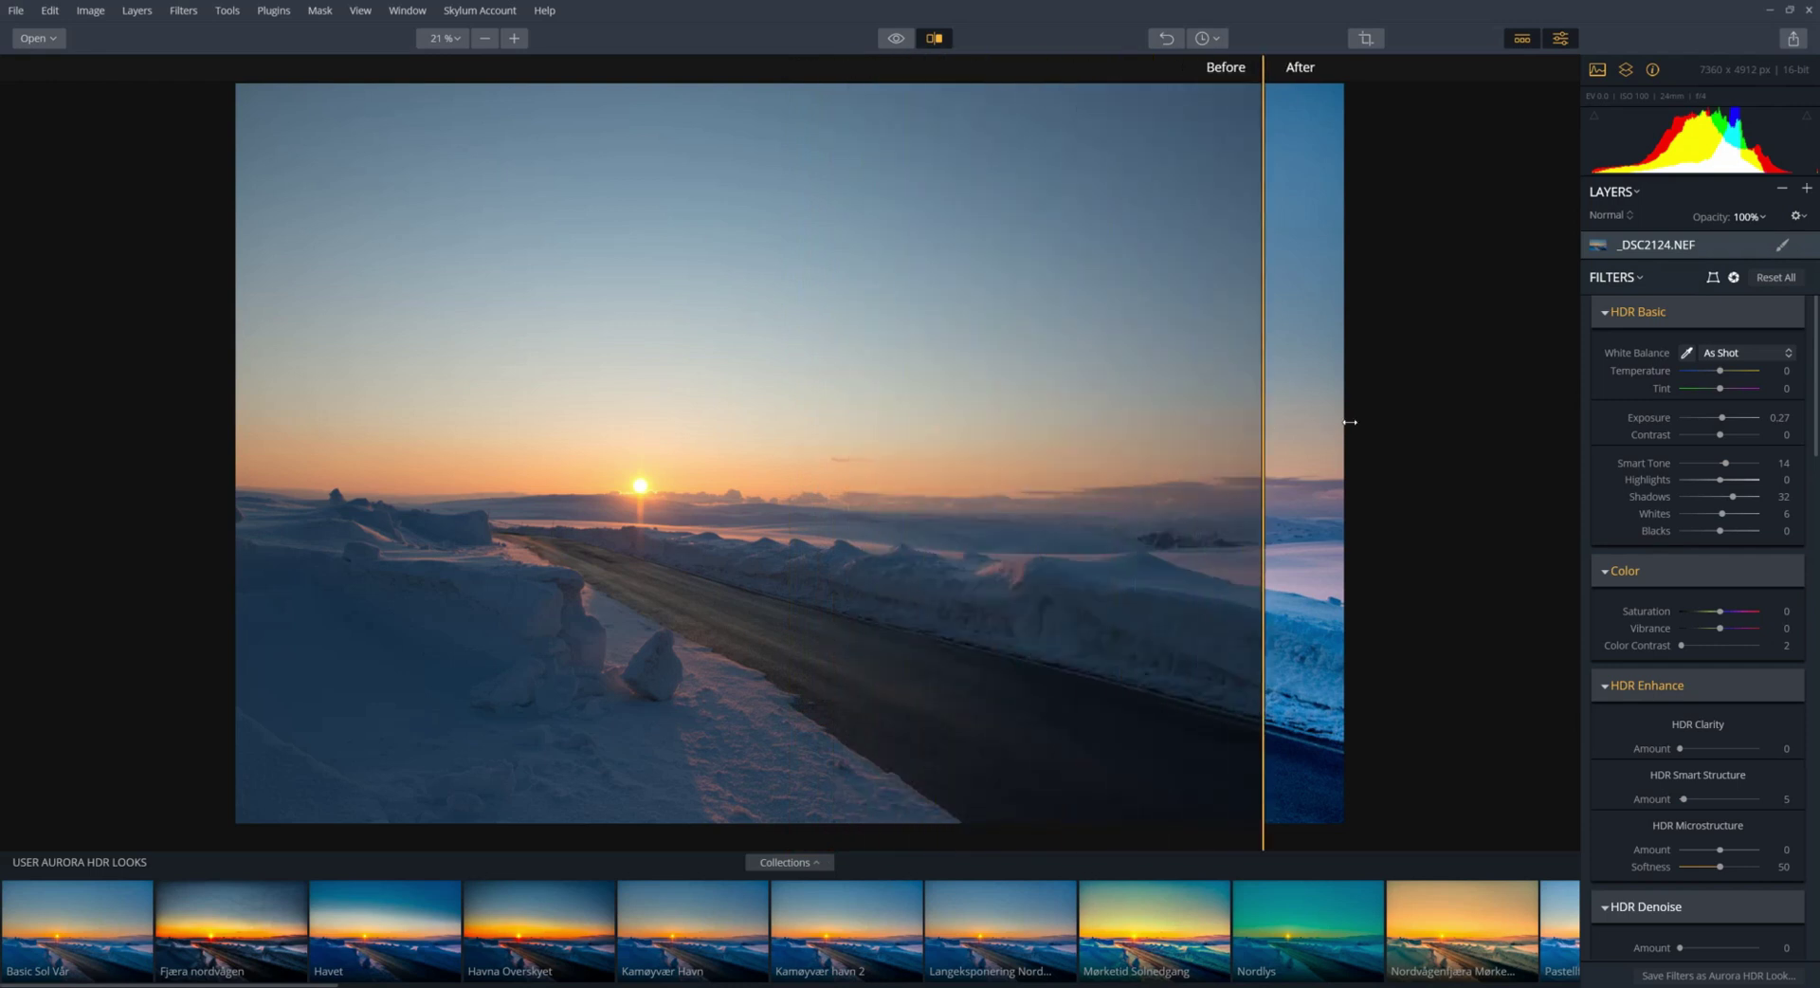
left_click_drag(1350, 422, 286, 339)
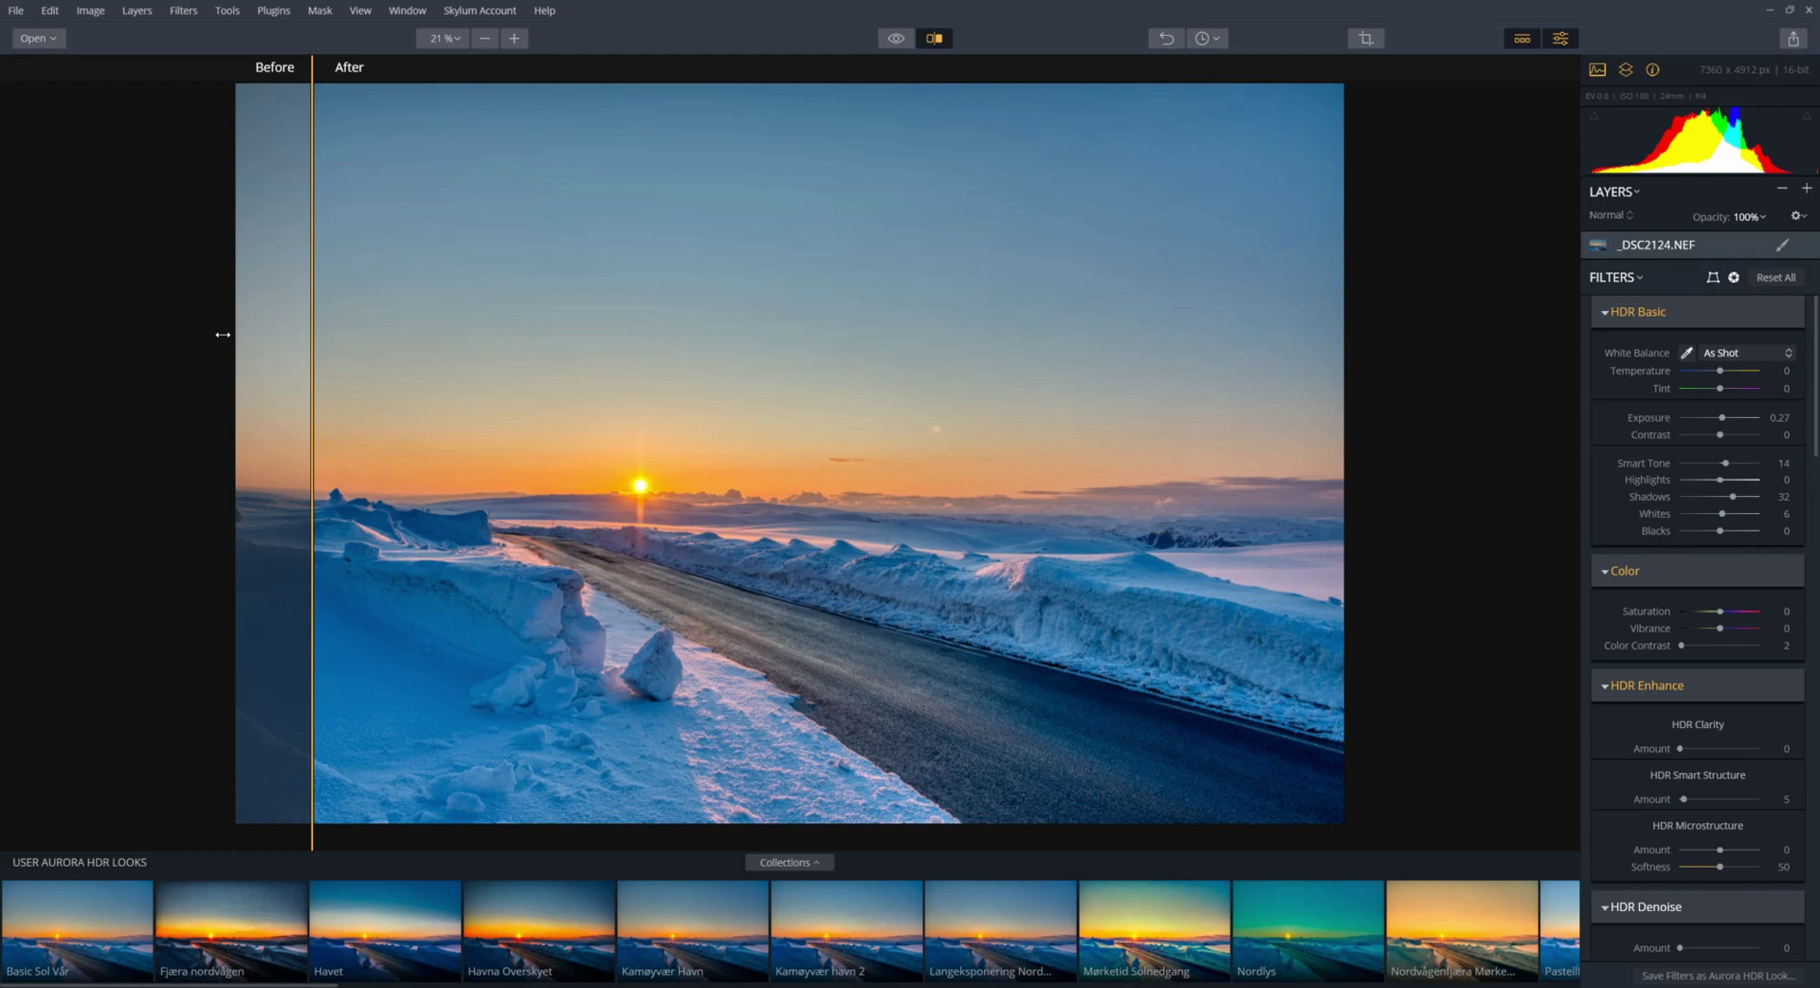
left_click_drag(270, 330, 339, 327)
scroll(1659, 502, "down", 3)
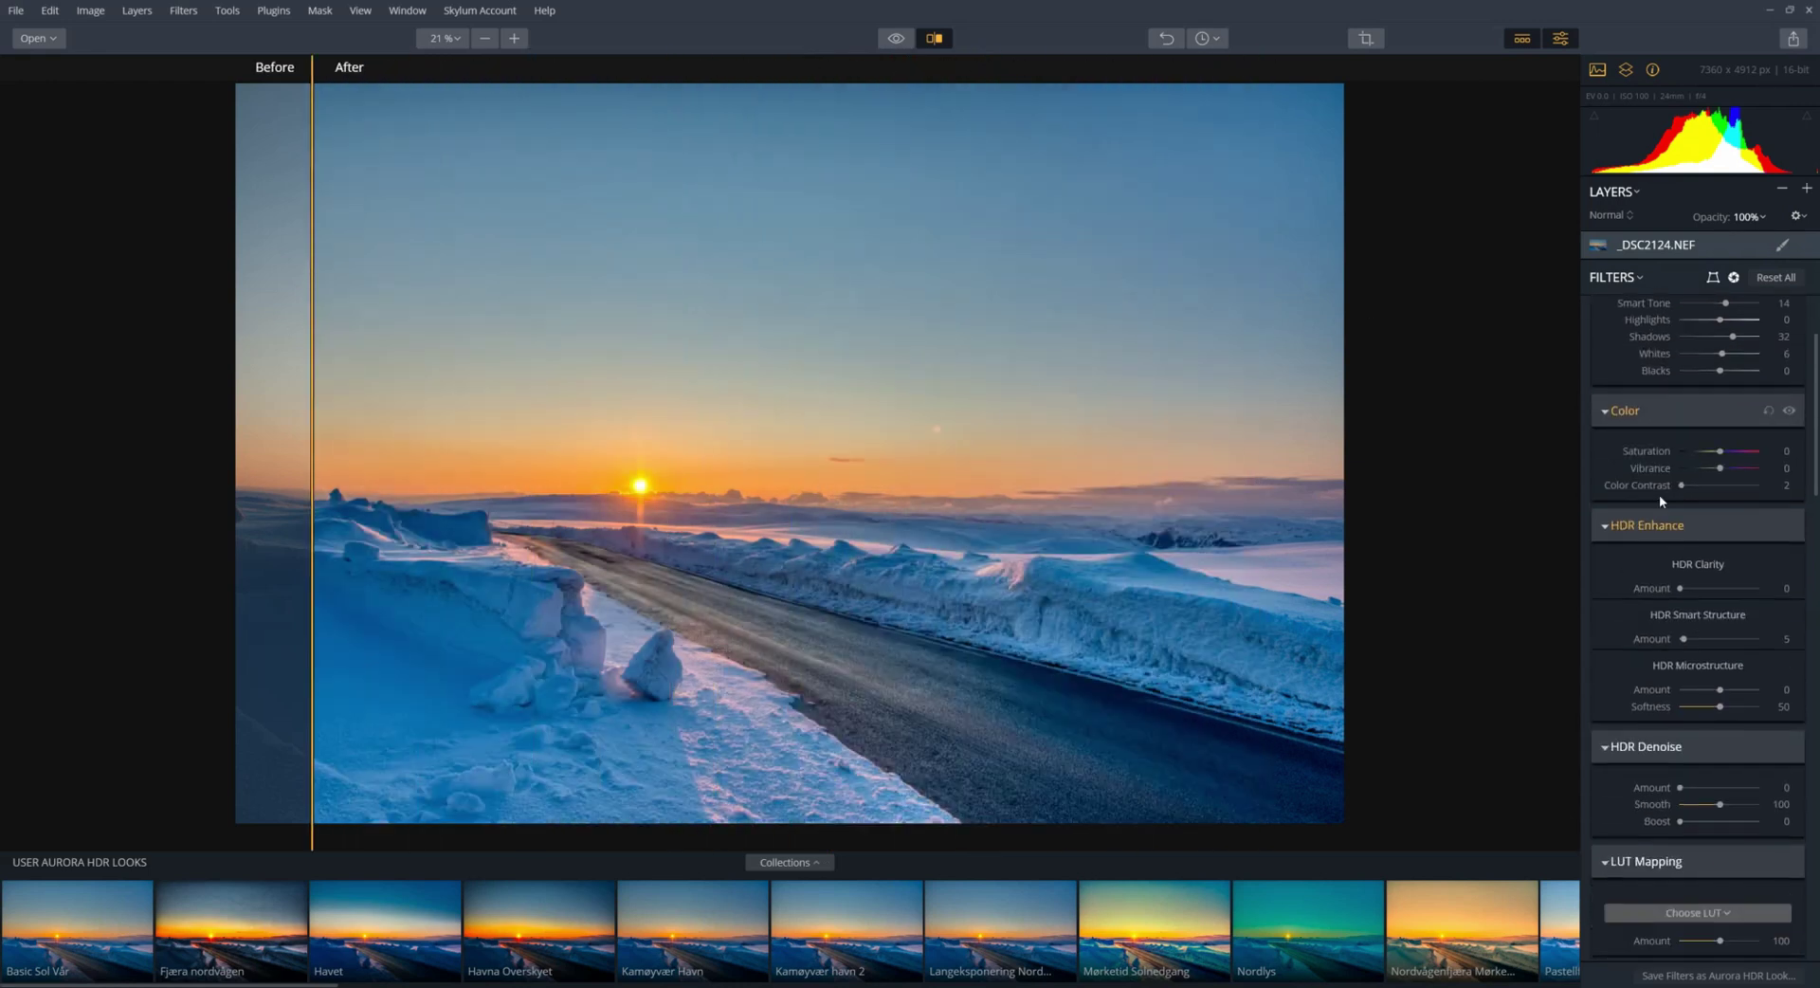
left_click_drag(293, 470, 489, 411)
scroll(1658, 481, "down", 5)
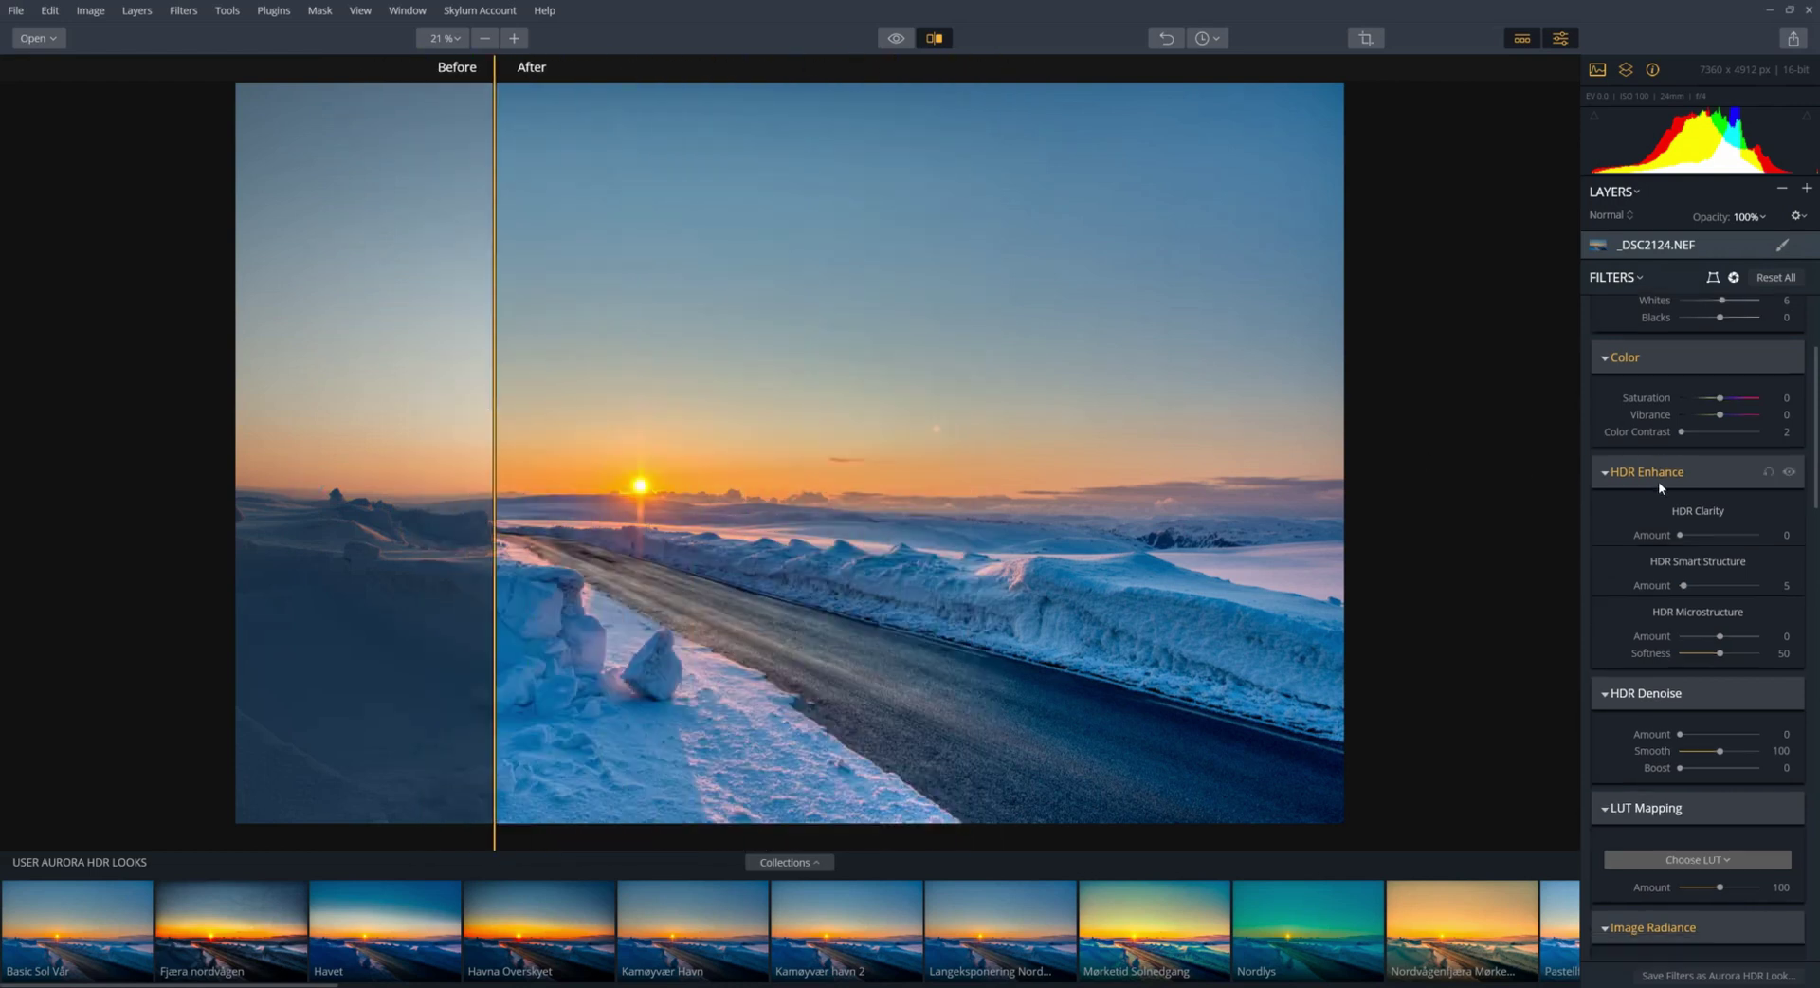